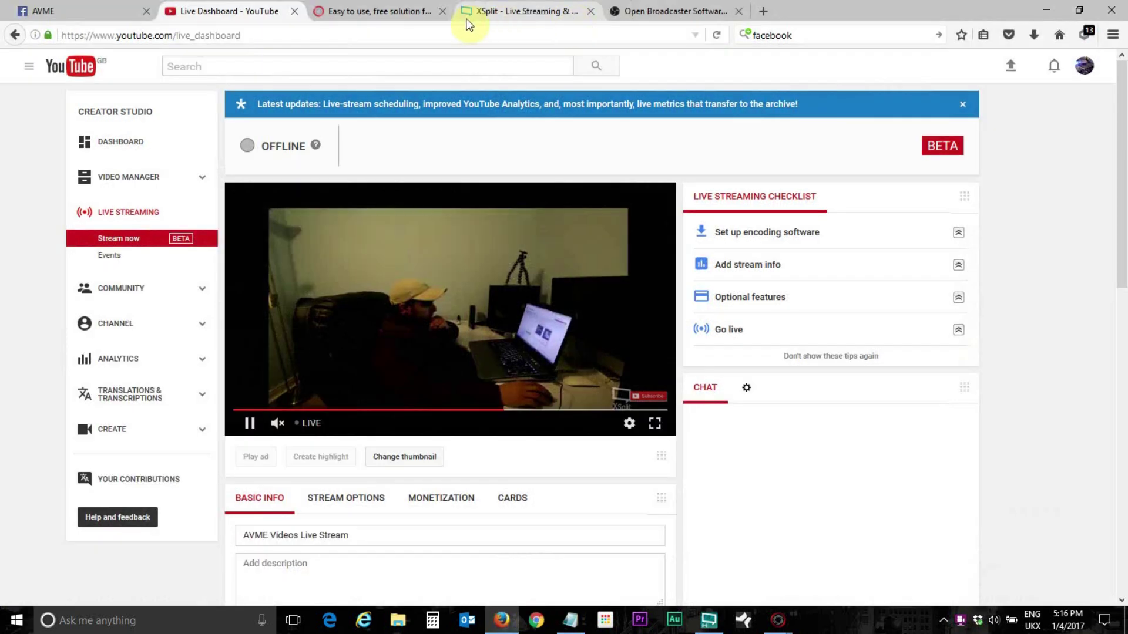
Step: Browse the digiCamControl, XSplit and OBS Studio tabs in Firefox, finishing on the XSplit homepage
{"action": "left_click", "coordinate": [373, 12]}
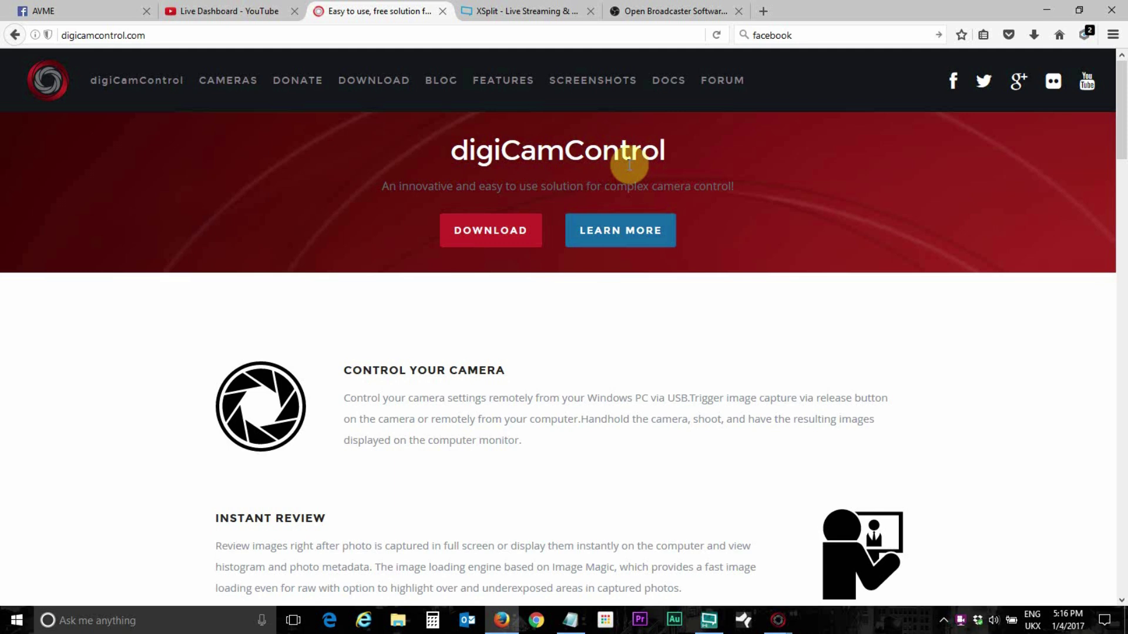
{"action": "left_click", "coordinate": [517, 11]}
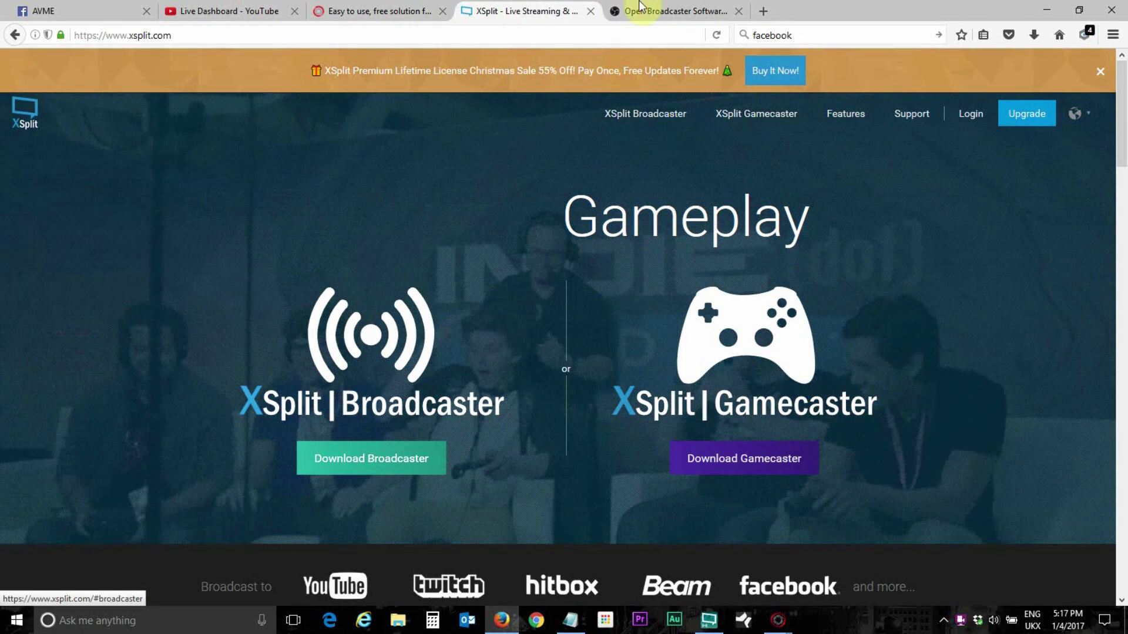
{"action": "key", "text": "ctrl+Tab"}
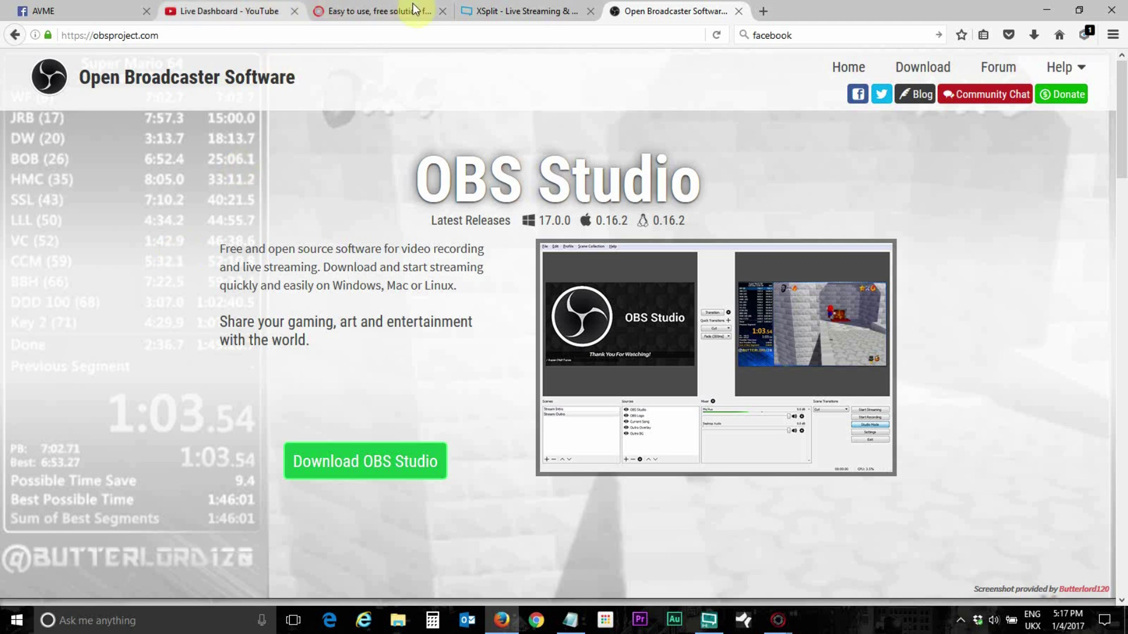
{"action": "left_click", "coordinate": [486, 12]}
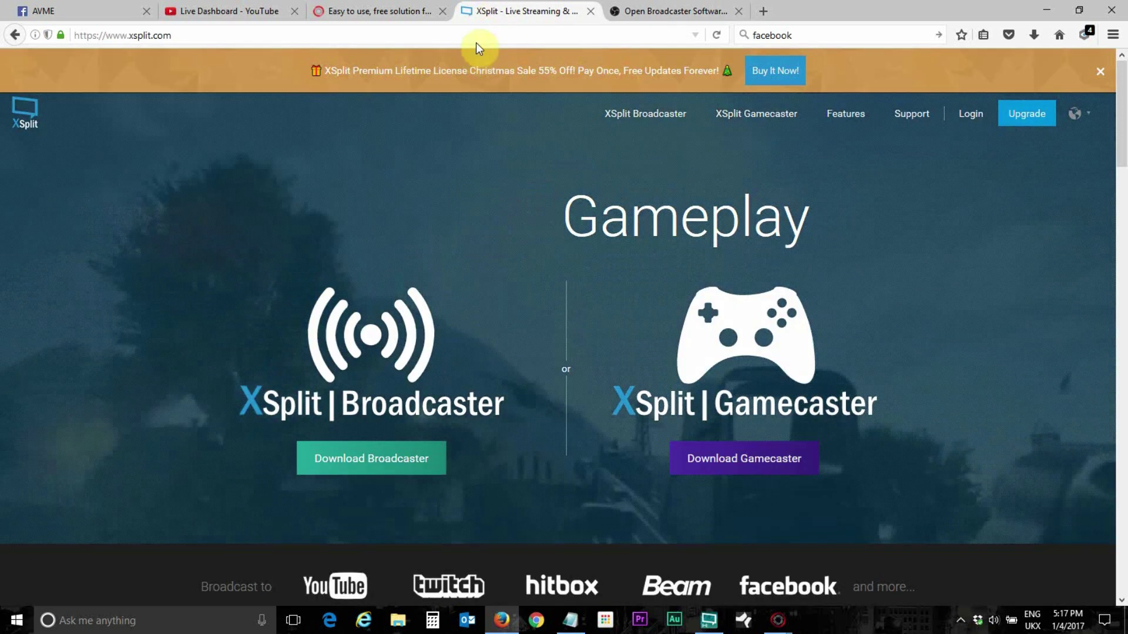
{"action": "left_click", "coordinate": [374, 10]}
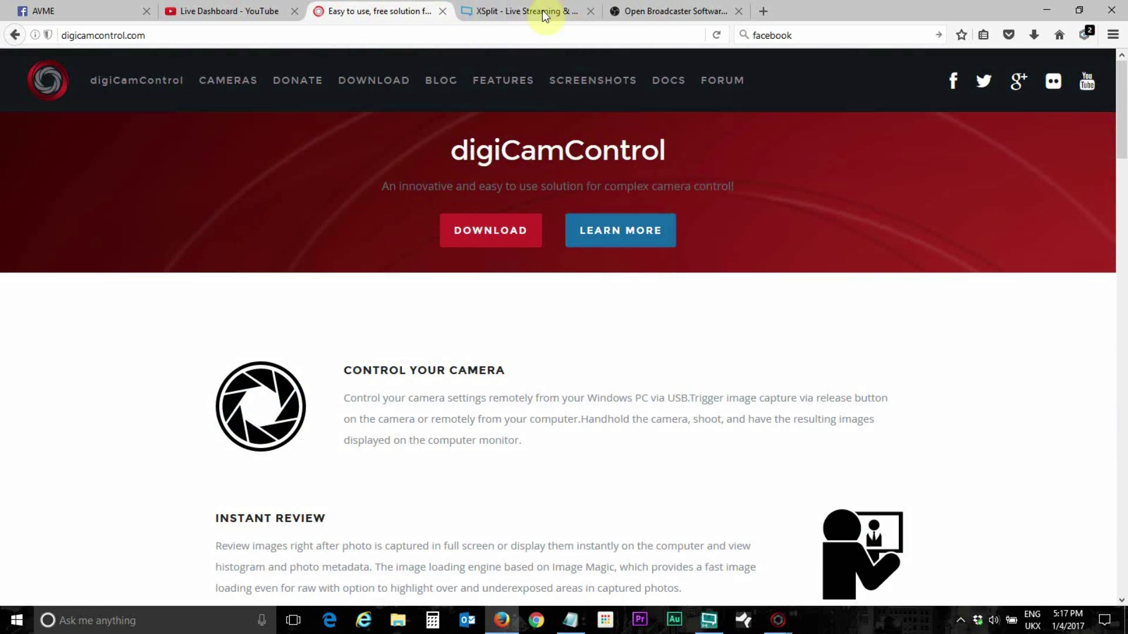
{"action": "left_click", "coordinate": [510, 8]}
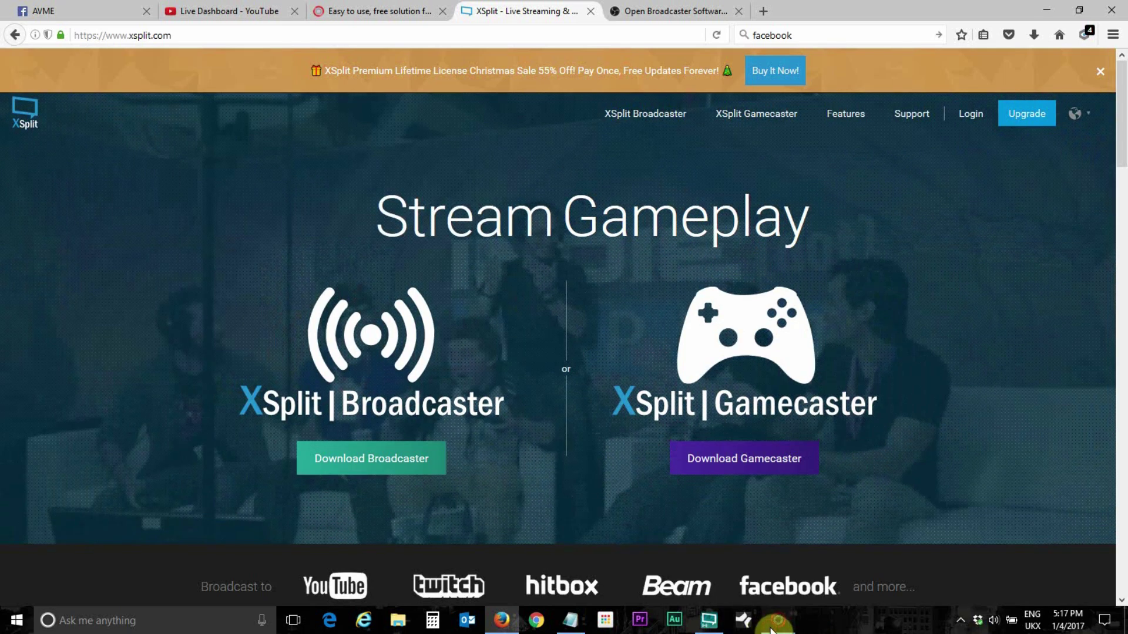
{"action": "mouse_move", "coordinate": [775, 623]}
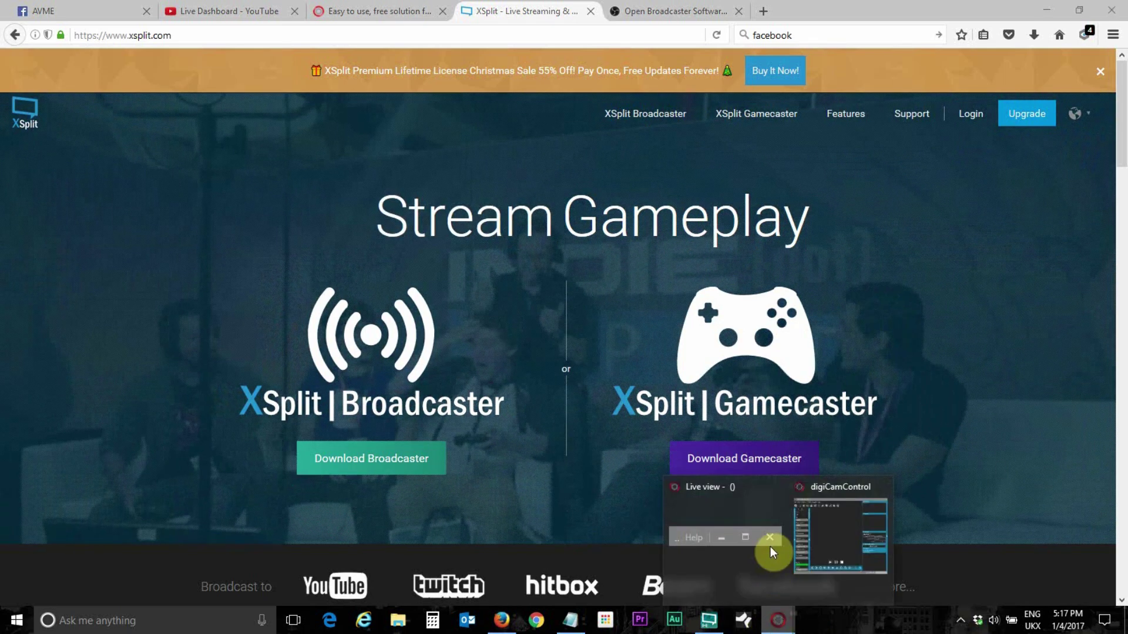
Step: Bring digiCamControl forward and review its Webserver settings page, then cancel without changes
{"action": "left_click", "coordinate": [816, 594]}
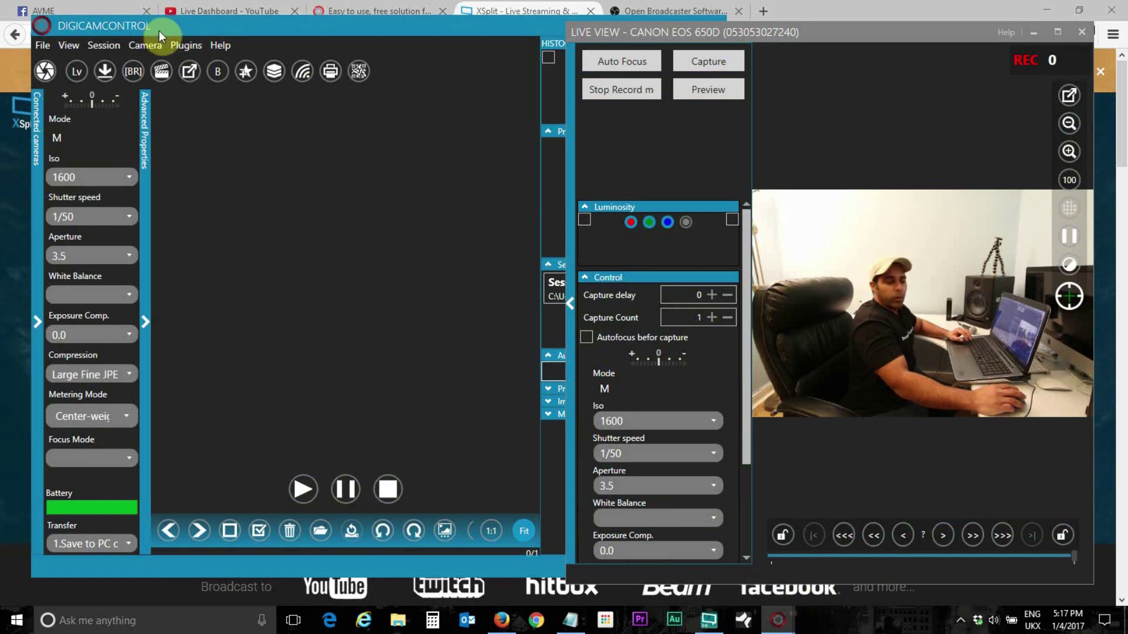
{"action": "left_click", "coordinate": [48, 44]}
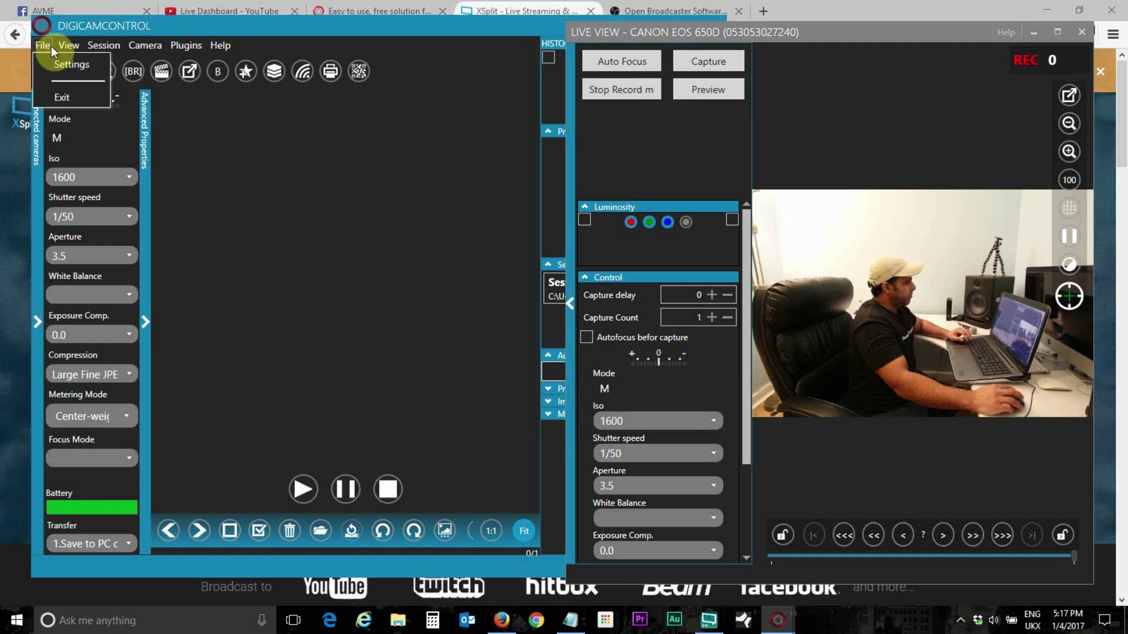
{"action": "left_click", "coordinate": [62, 65]}
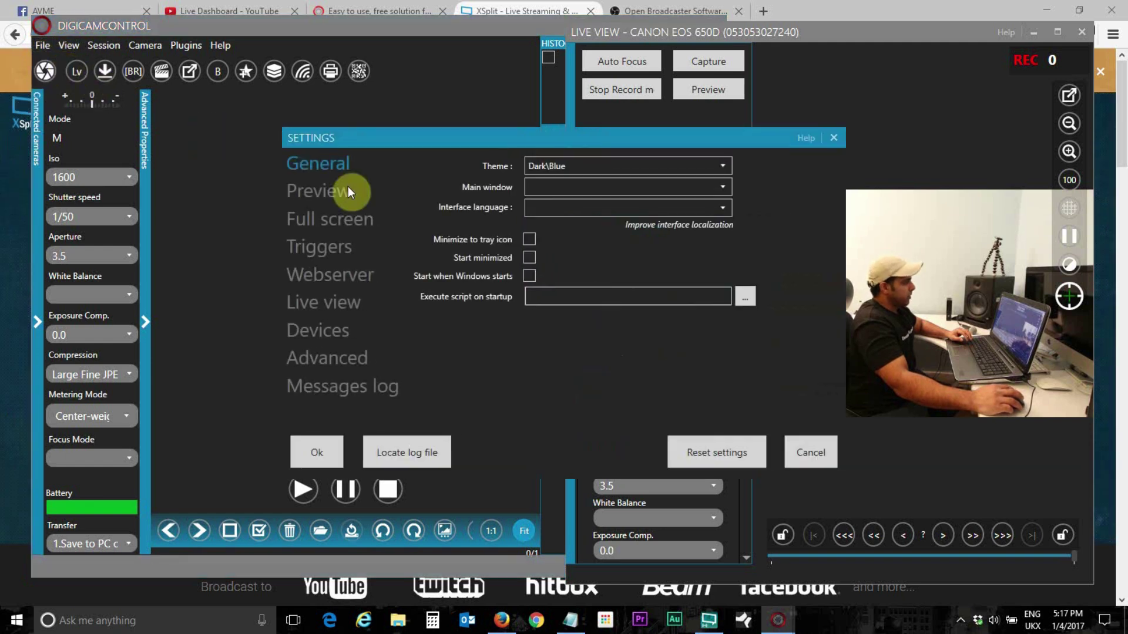
{"action": "left_click", "coordinate": [348, 280]}
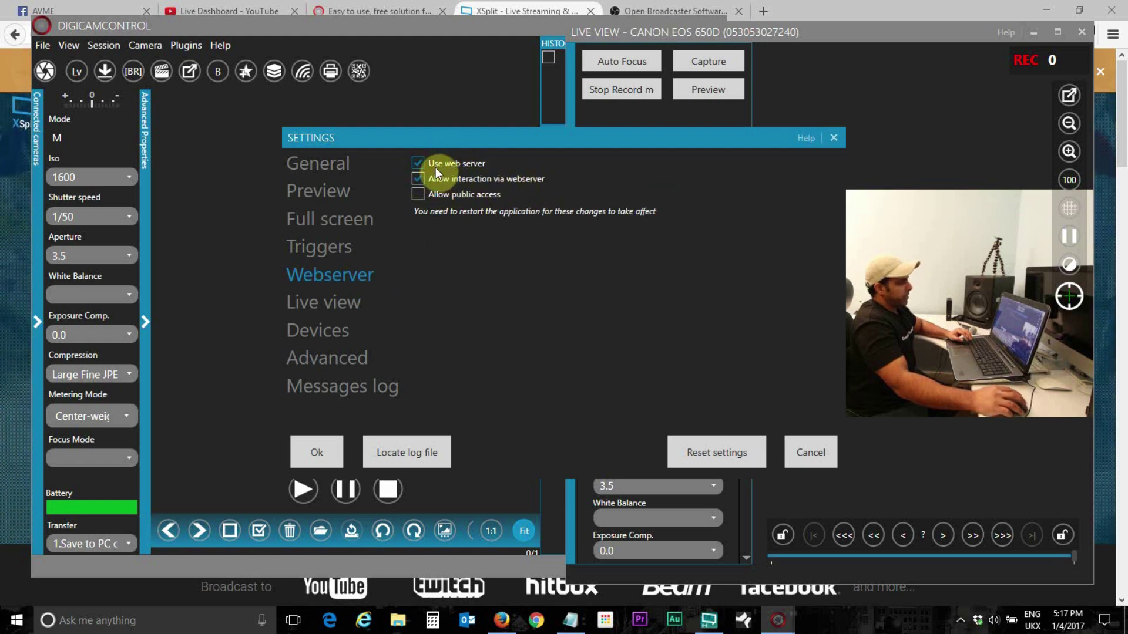
{"action": "left_click", "coordinate": [815, 452]}
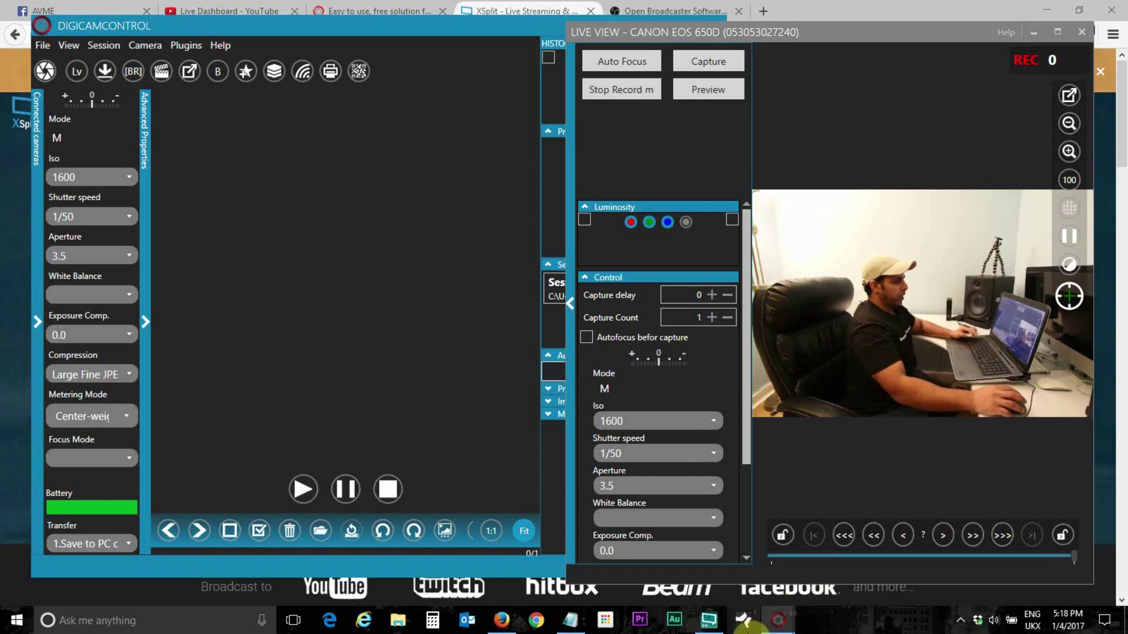
Step: In XSplit, select the digiCamControl Virtual WebCam source and browse the Webcam source types without adding any
{"action": "left_click", "coordinate": [708, 626]}
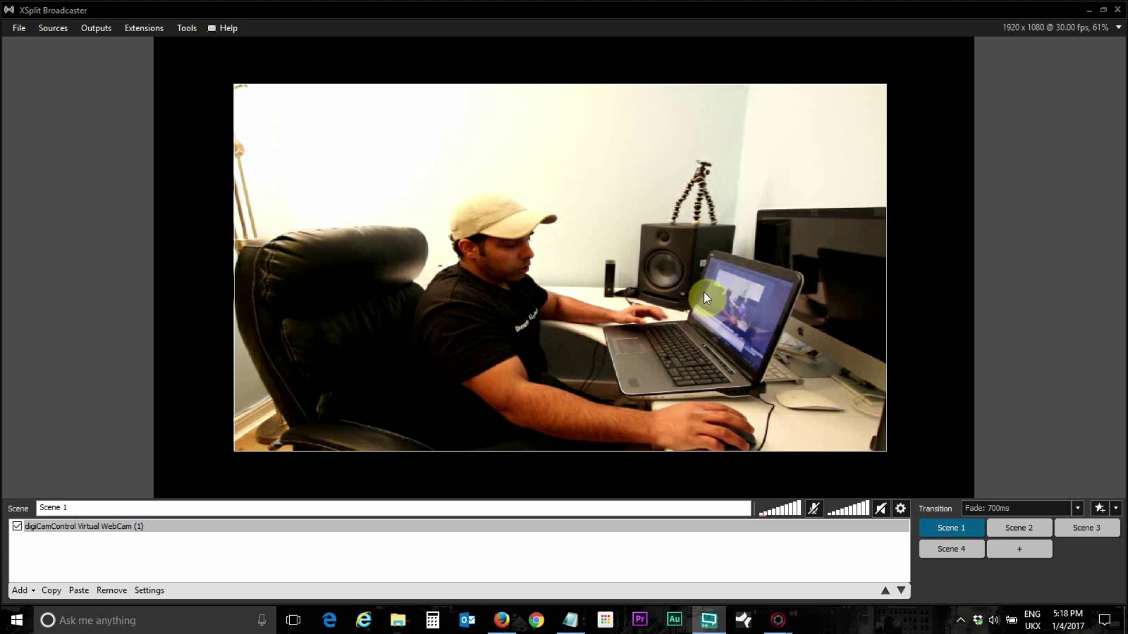
{"action": "left_click", "coordinate": [737, 274]}
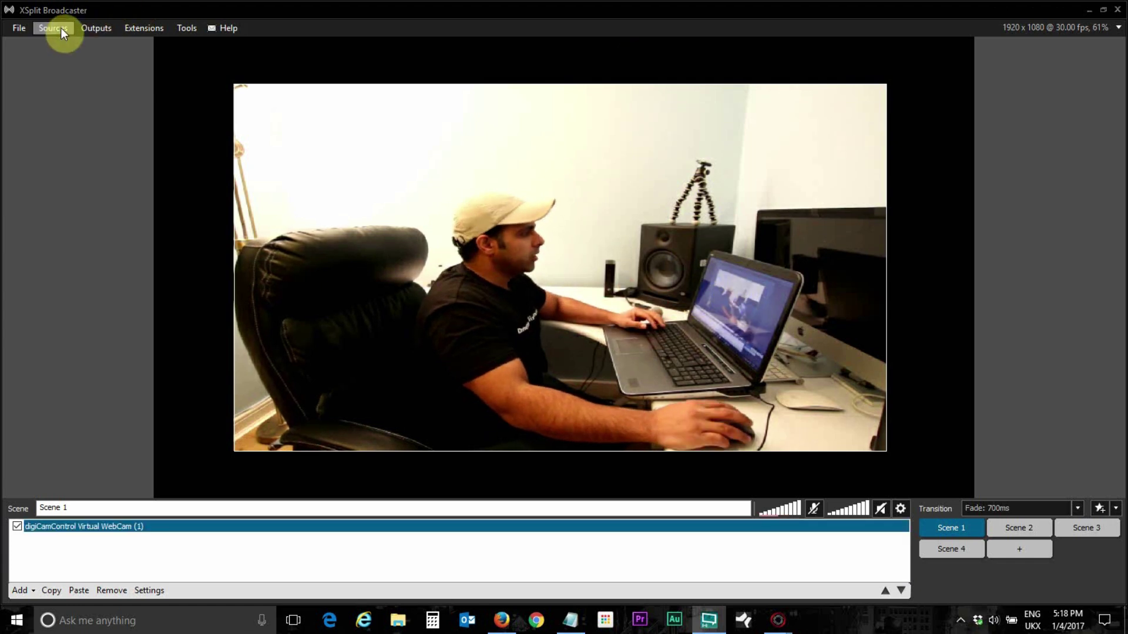
{"action": "left_click", "coordinate": [61, 27]}
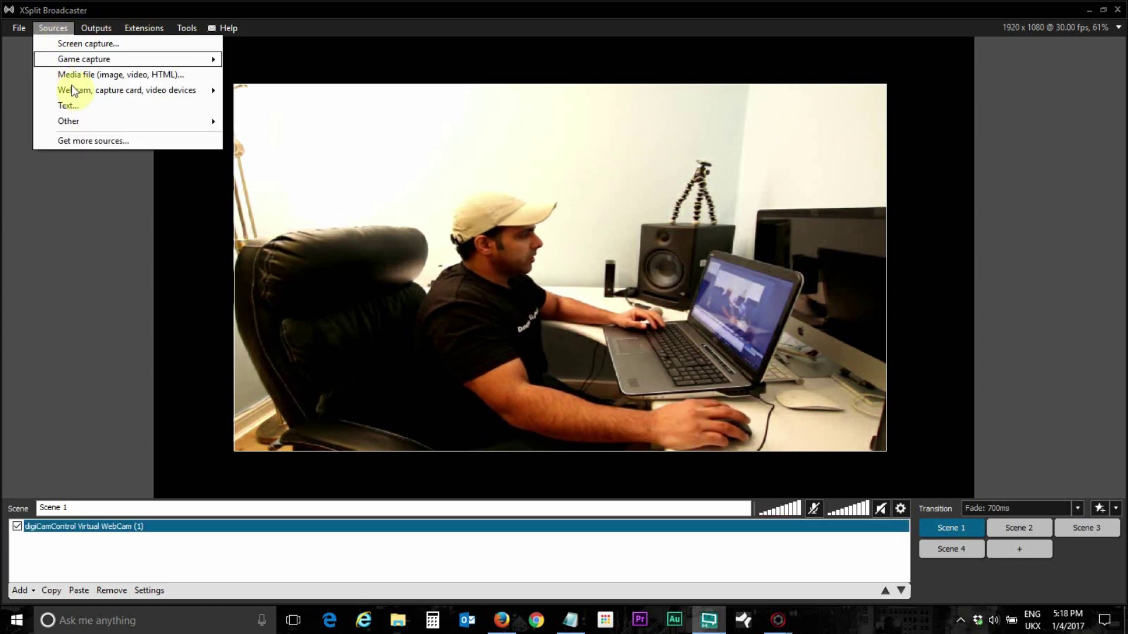
{"action": "mouse_move", "coordinate": [73, 93]}
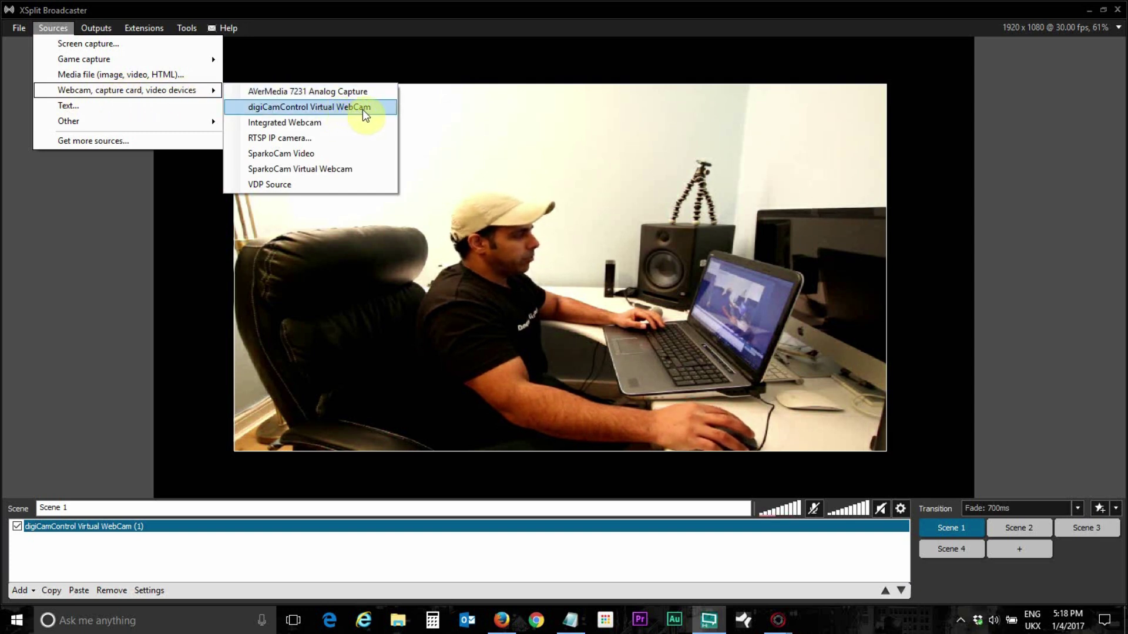
{"action": "left_click", "coordinate": [502, 9]}
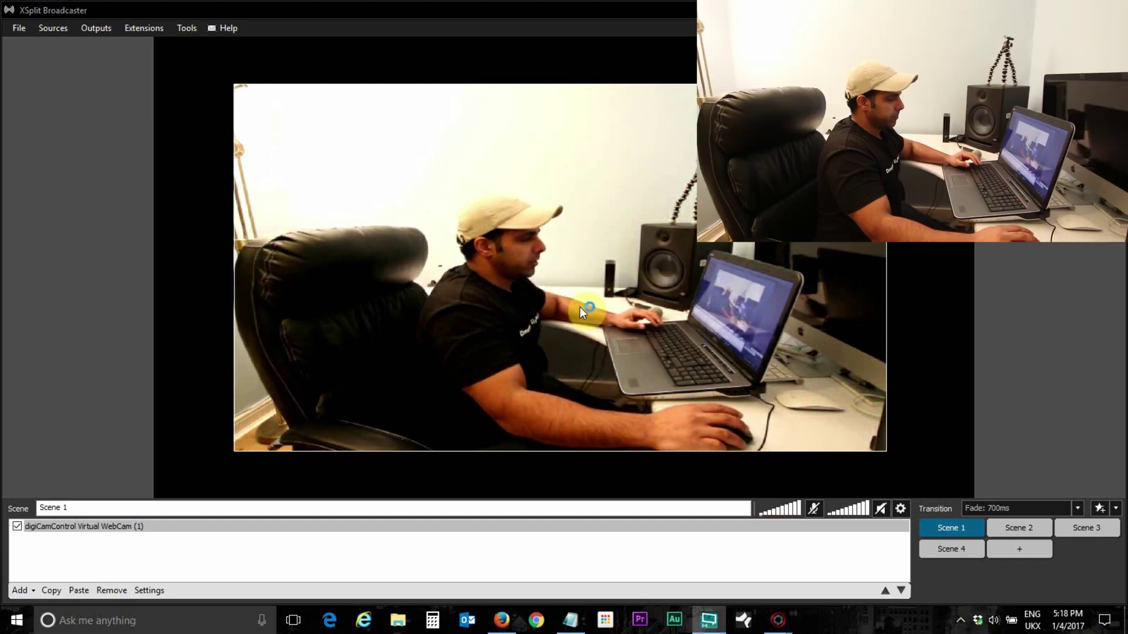
Step: Give the webcam source Line (2- AG06/AG03) audio input and System Sound output, and reposition its panel
{"action": "right_click", "coordinate": [581, 308]}
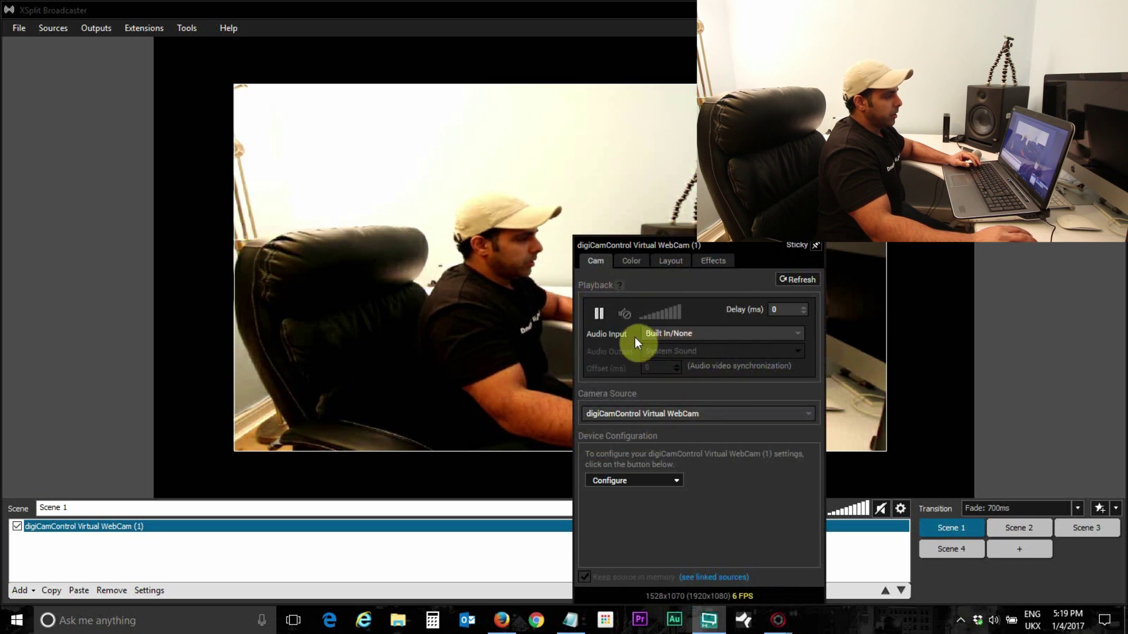
{"action": "left_click", "coordinate": [688, 341]}
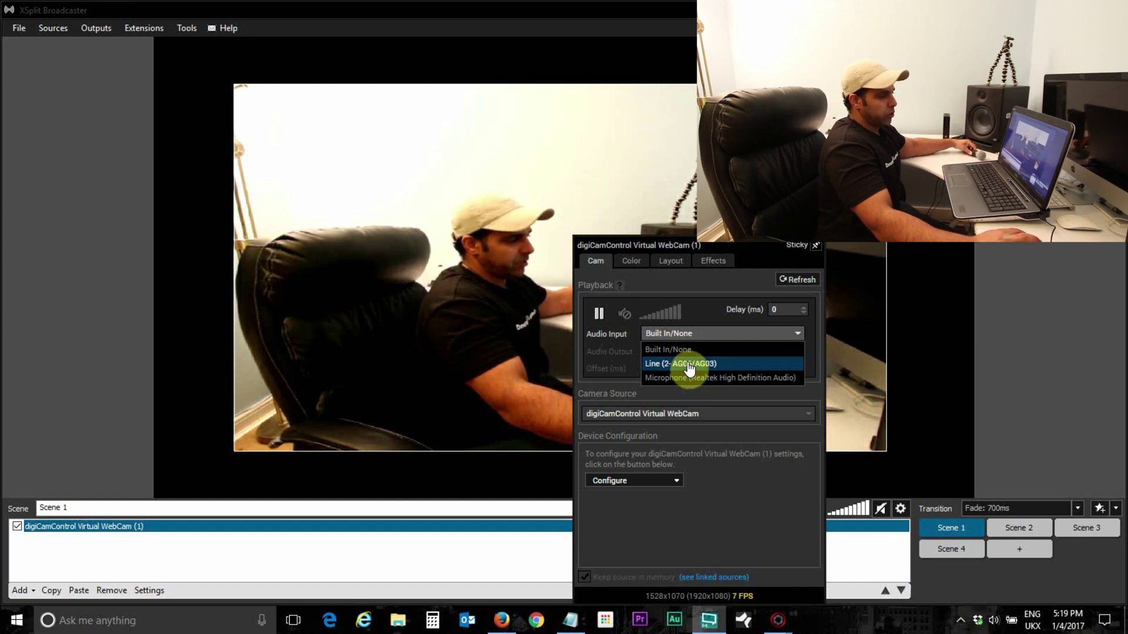
{"action": "left_click", "coordinate": [689, 366]}
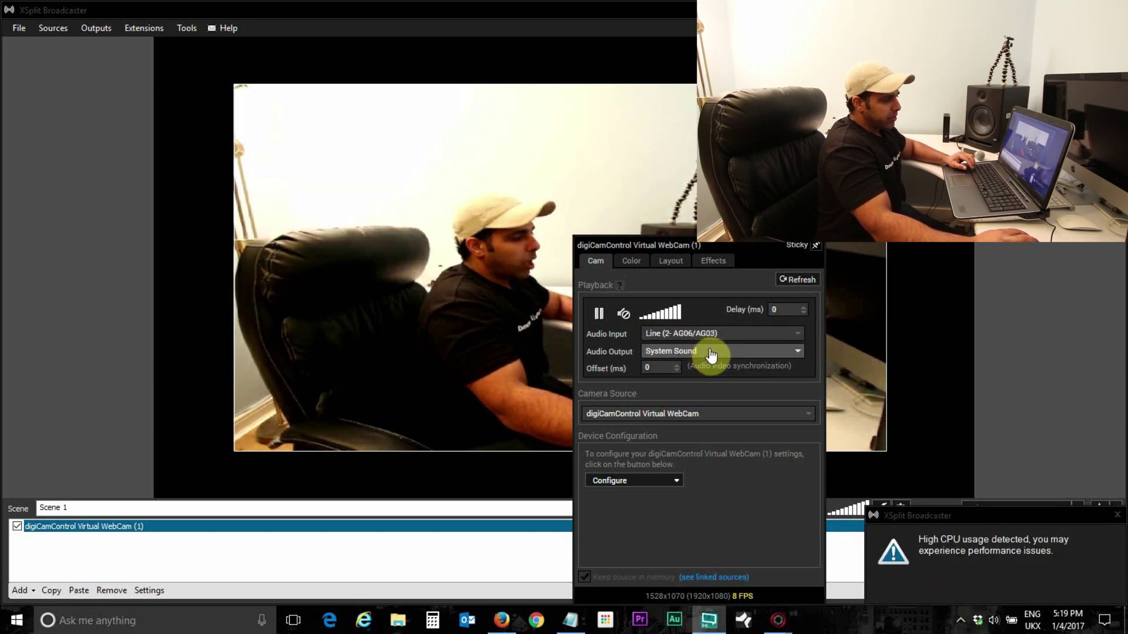
{"action": "left_click", "coordinate": [711, 355]}
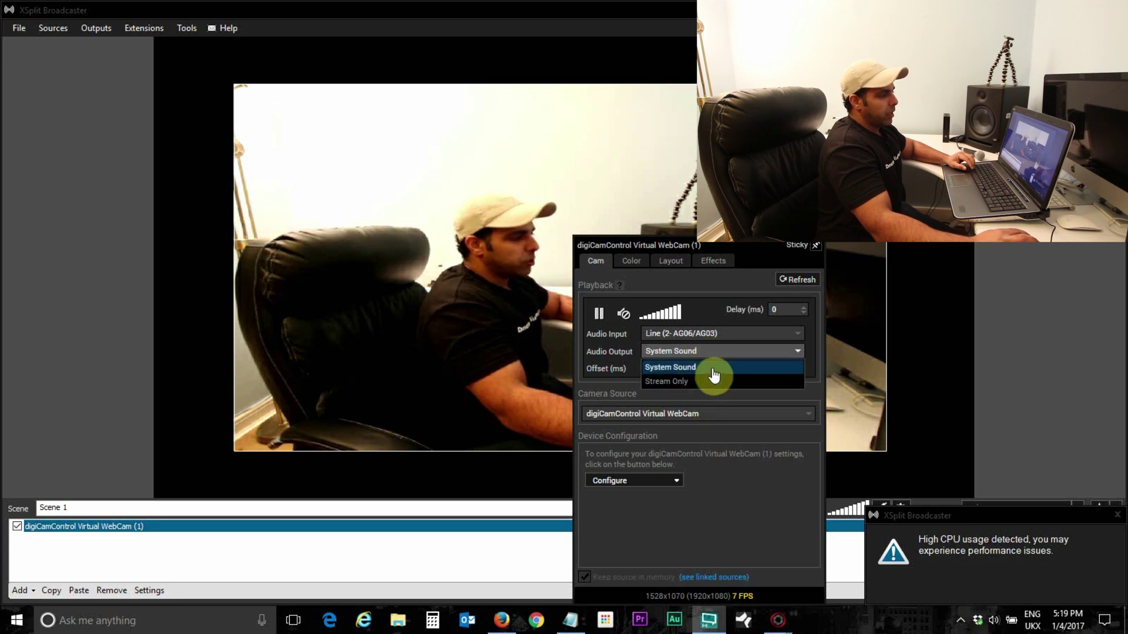
{"action": "left_click", "coordinate": [712, 368]}
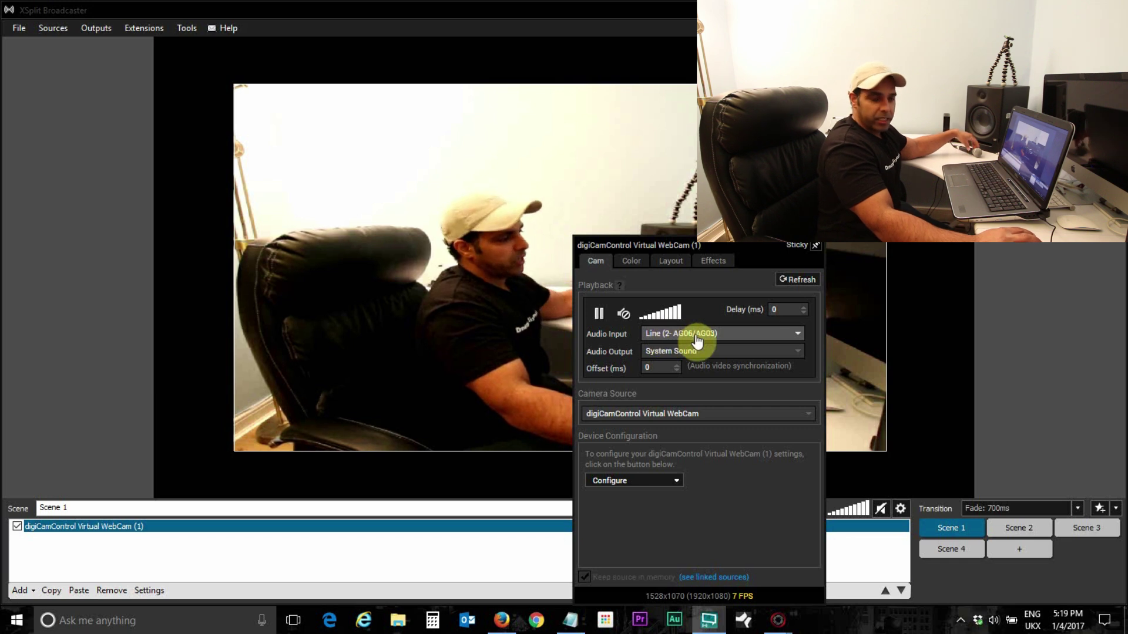
{"action": "left_click_drag", "start_coordinate": [706, 246], "coordinate": [669, 198]}
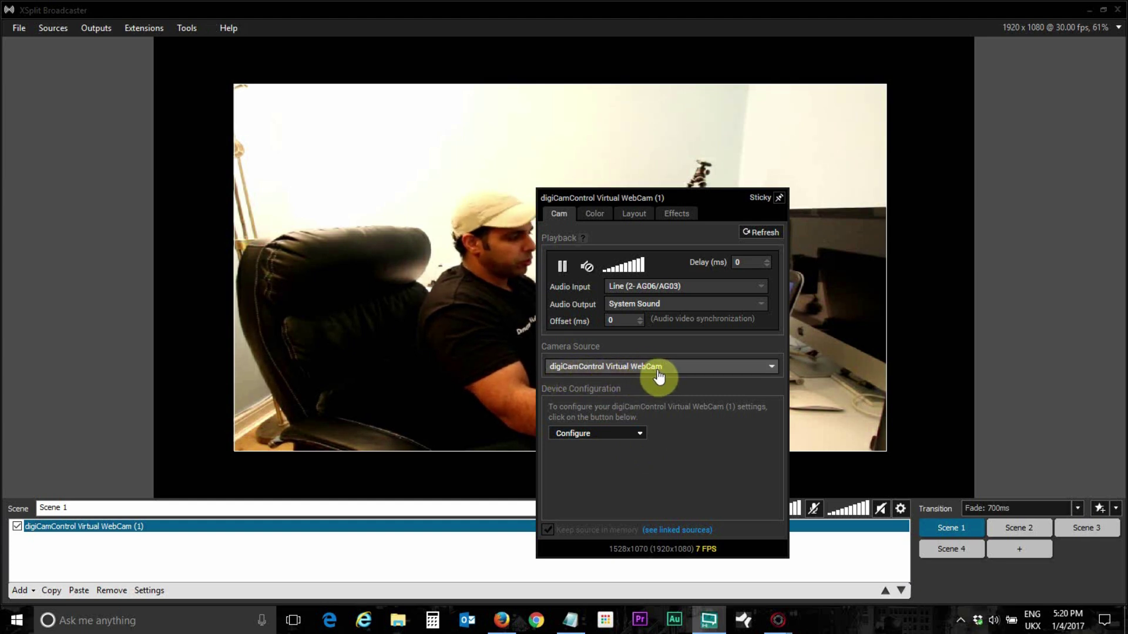
Step: Review the webcam's MJPEG video properties (1920 x 1080 localhost feed), apply, and close them
{"action": "left_click", "coordinate": [640, 437]}
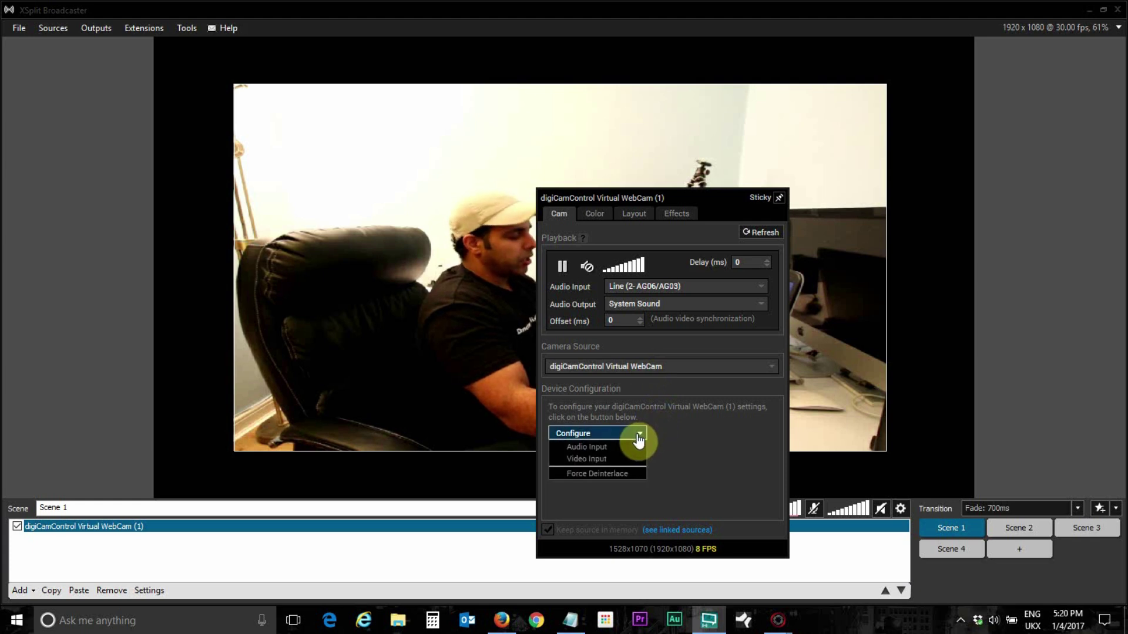
{"action": "left_click", "coordinate": [615, 461]}
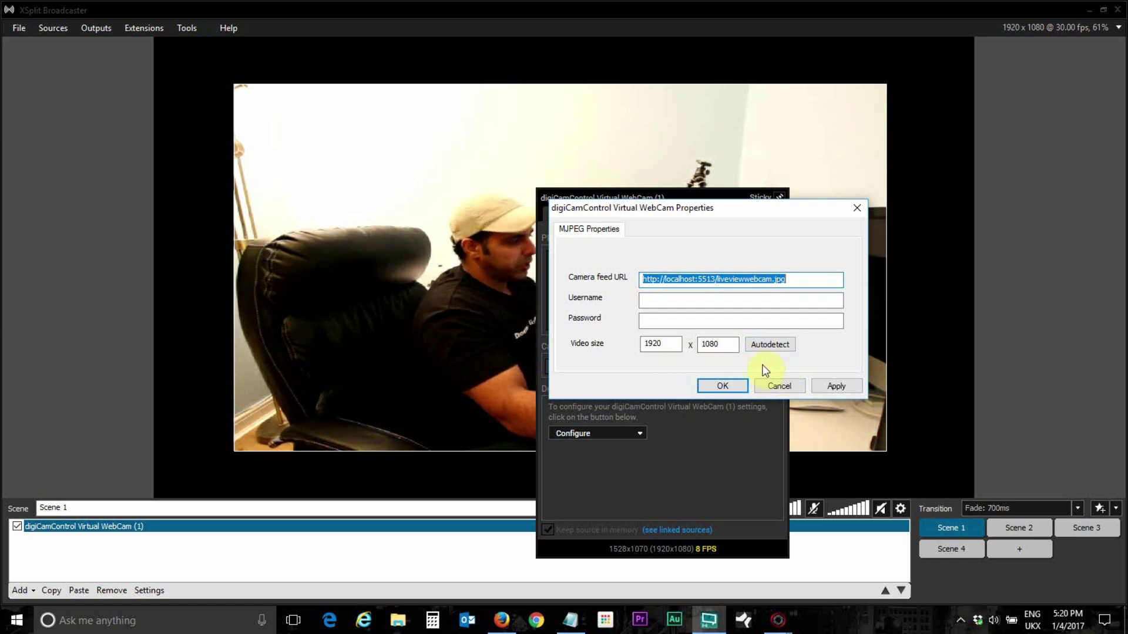
{"action": "left_click", "coordinate": [837, 387]}
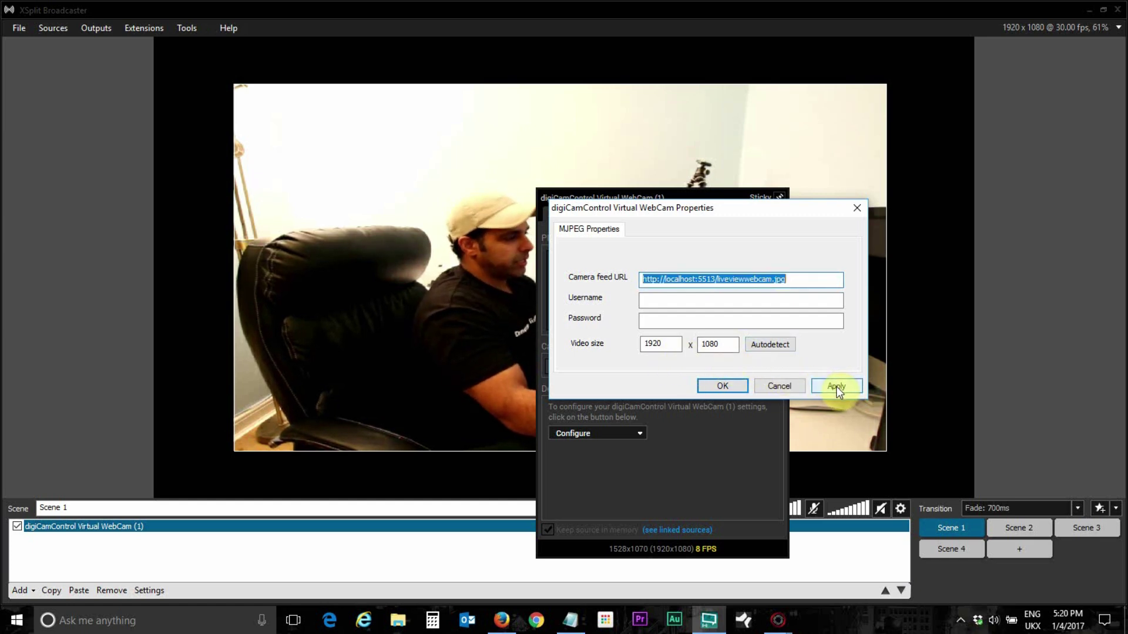
{"action": "left_click", "coordinate": [780, 387]}
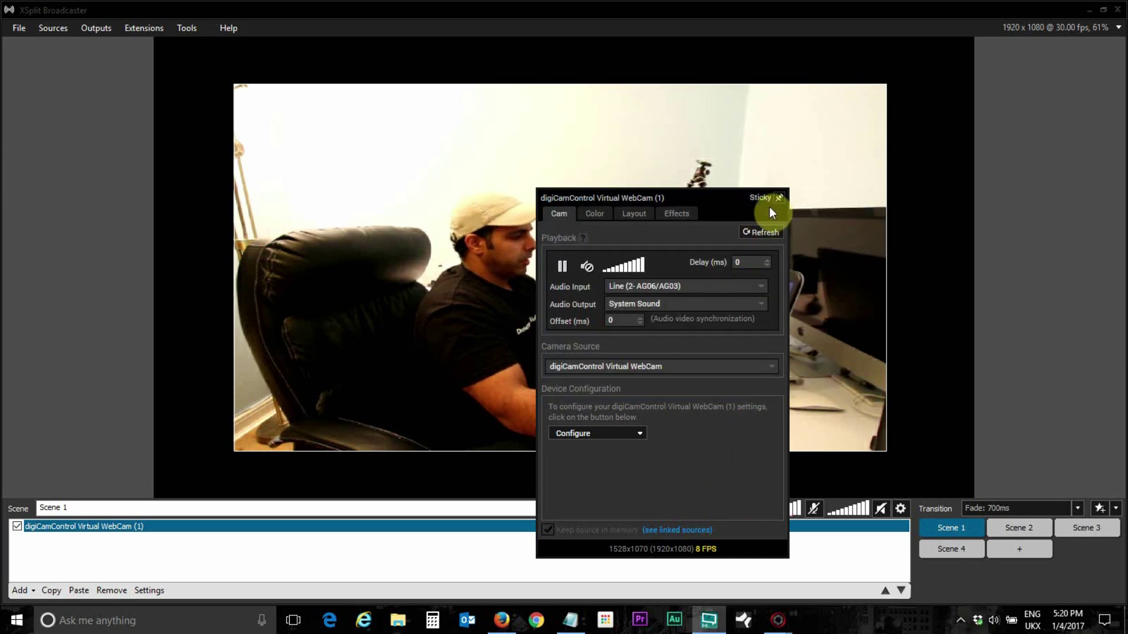
Step: Close the webcam source panel and show the Outputs menu's Set up a new output choices
{"action": "left_click", "coordinate": [99, 406]}
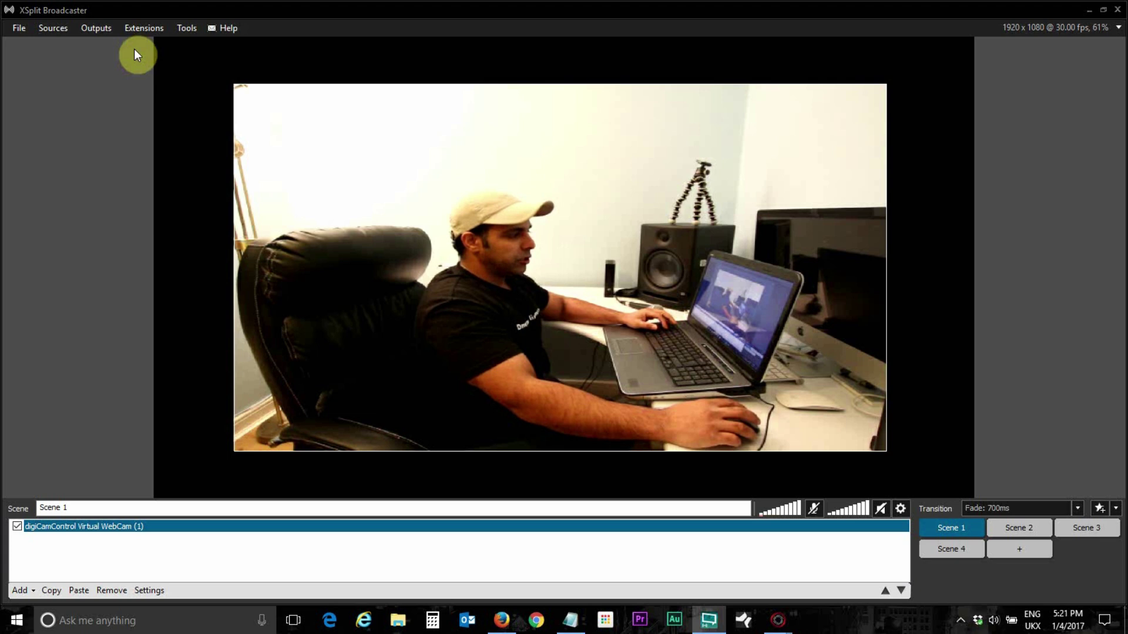
{"action": "left_click", "coordinate": [105, 30]}
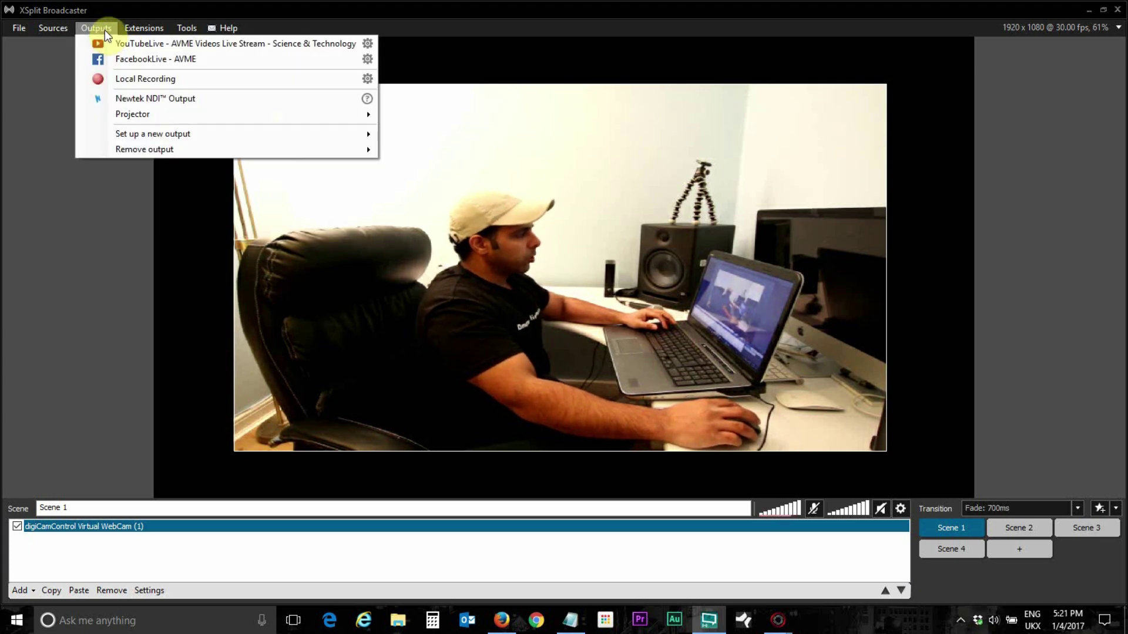
{"action": "left_click", "coordinate": [98, 33]}
{"action": "left_click", "coordinate": [98, 31]}
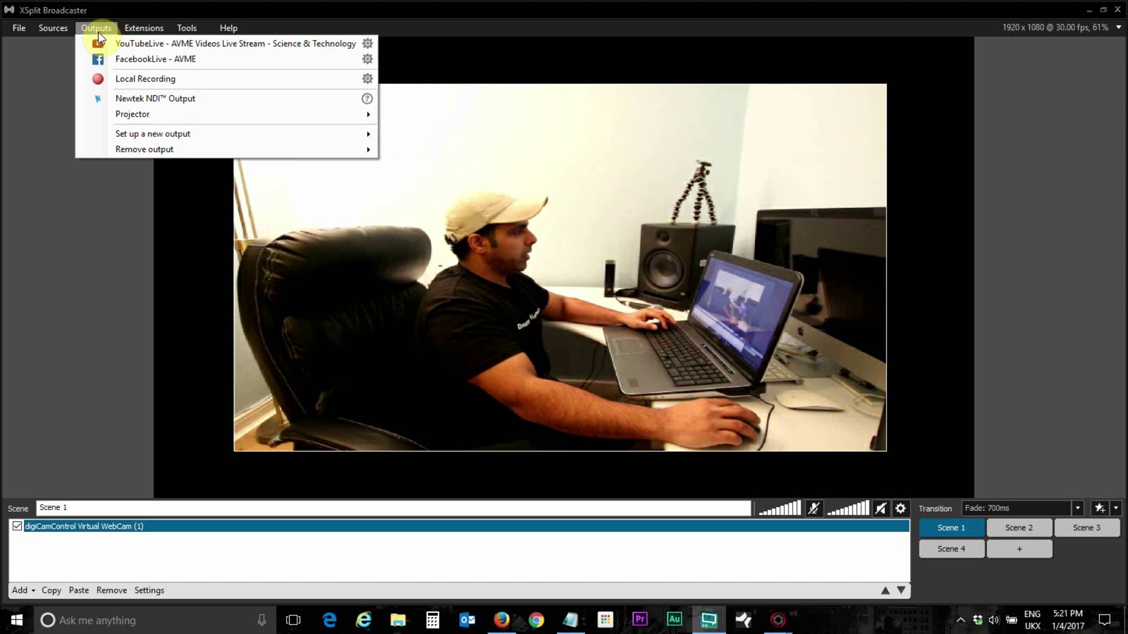
{"action": "mouse_move", "coordinate": [253, 134]}
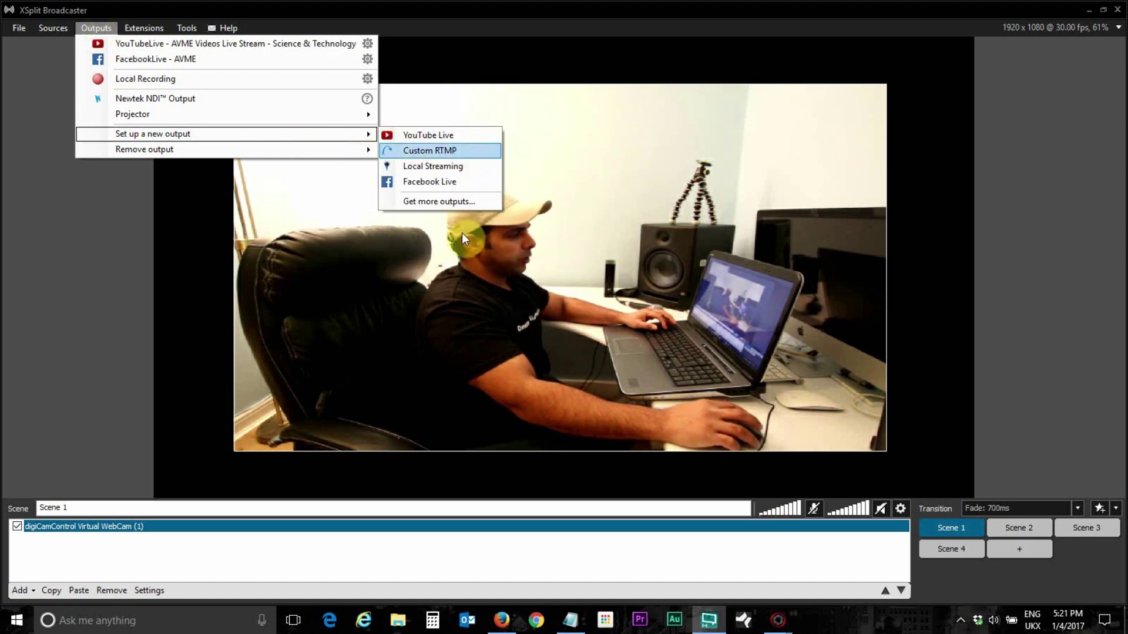
Step: Search the Plugin Store for youtube, confirm YouTube Live is already installed, and close the store
{"action": "left_click", "coordinate": [451, 202]}
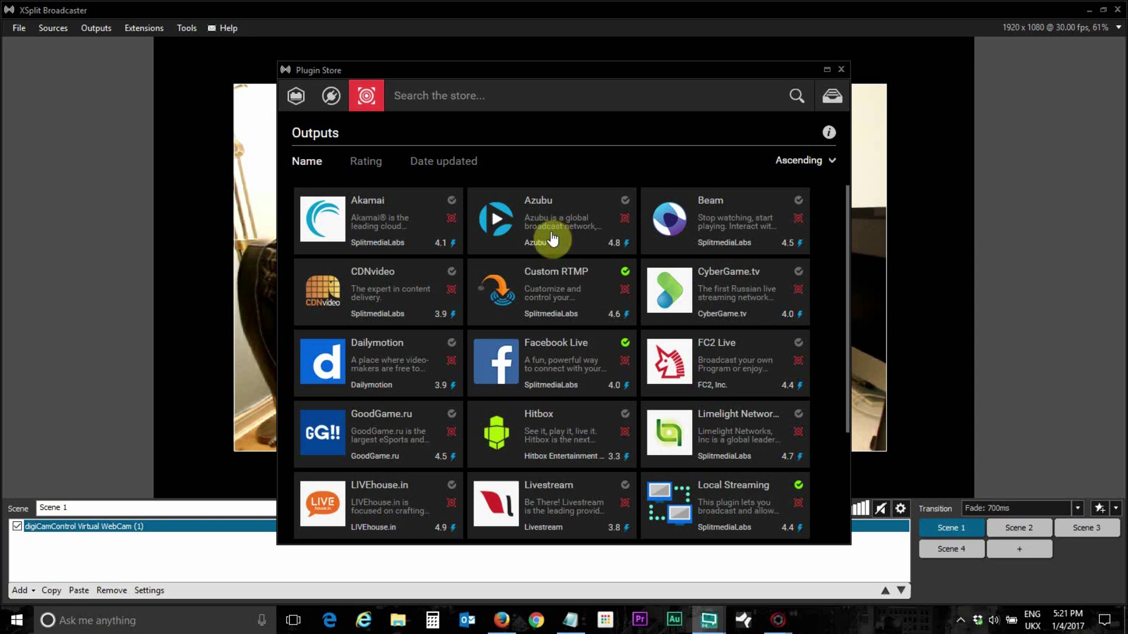
{"action": "left_click", "coordinate": [521, 102]}
{"action": "type", "text": "youtube"}
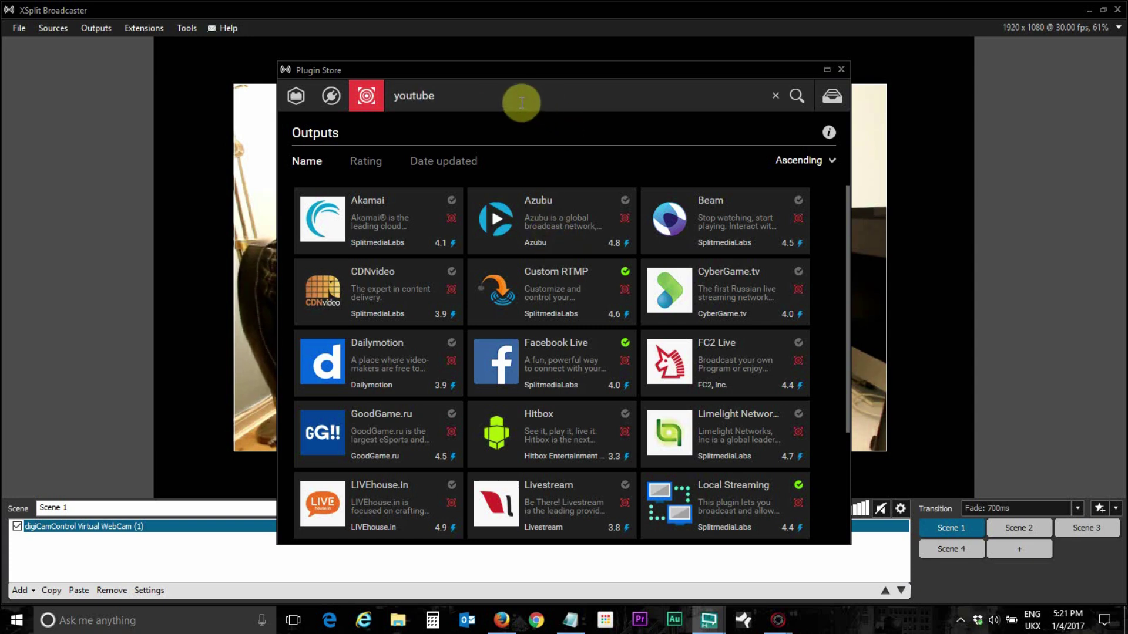
{"action": "key", "text": "Return"}
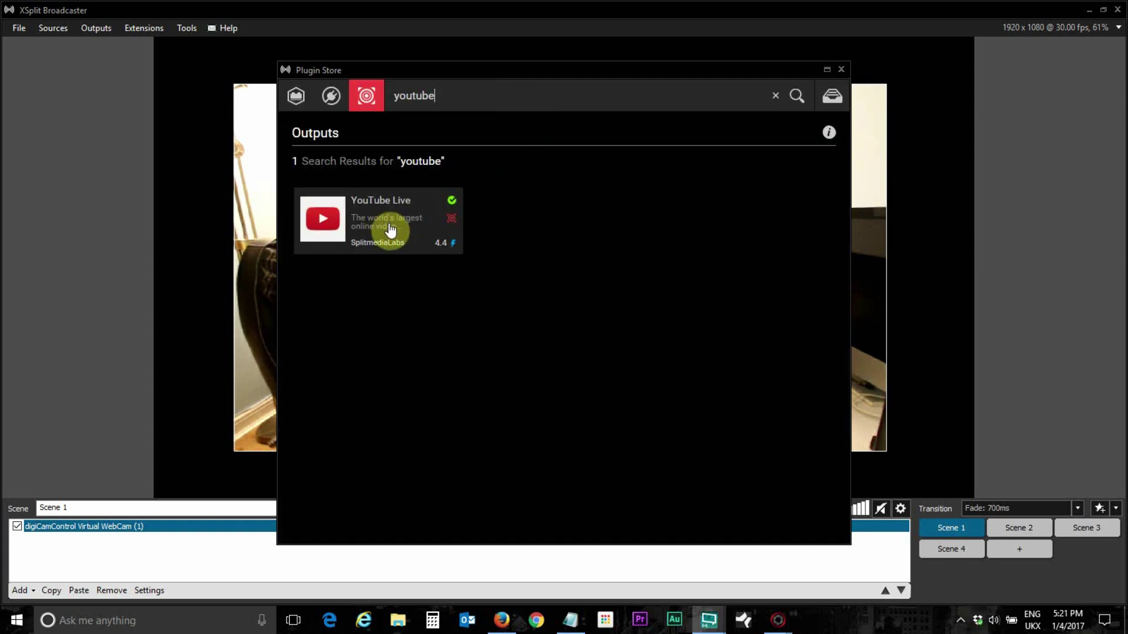
{"action": "left_click", "coordinate": [841, 71]}
Step: Bring the Outputs menu back up in XSplit
{"action": "left_click", "coordinate": [96, 28]}
{"action": "left_click", "coordinate": [100, 26]}
{"action": "left_click", "coordinate": [97, 25]}
{"action": "left_click", "coordinate": [88, 31]}
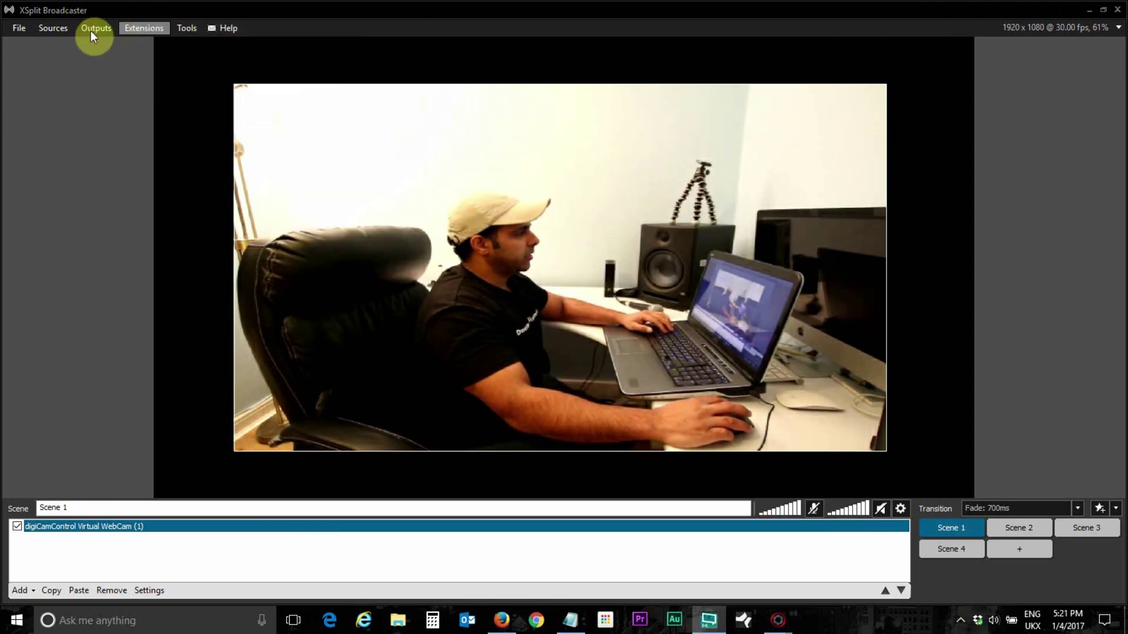
Step: Review the YouTubeLive output settings, keeping the video bitrate at 2900 kbps, and confirm with OK
{"action": "left_click", "coordinate": [92, 27]}
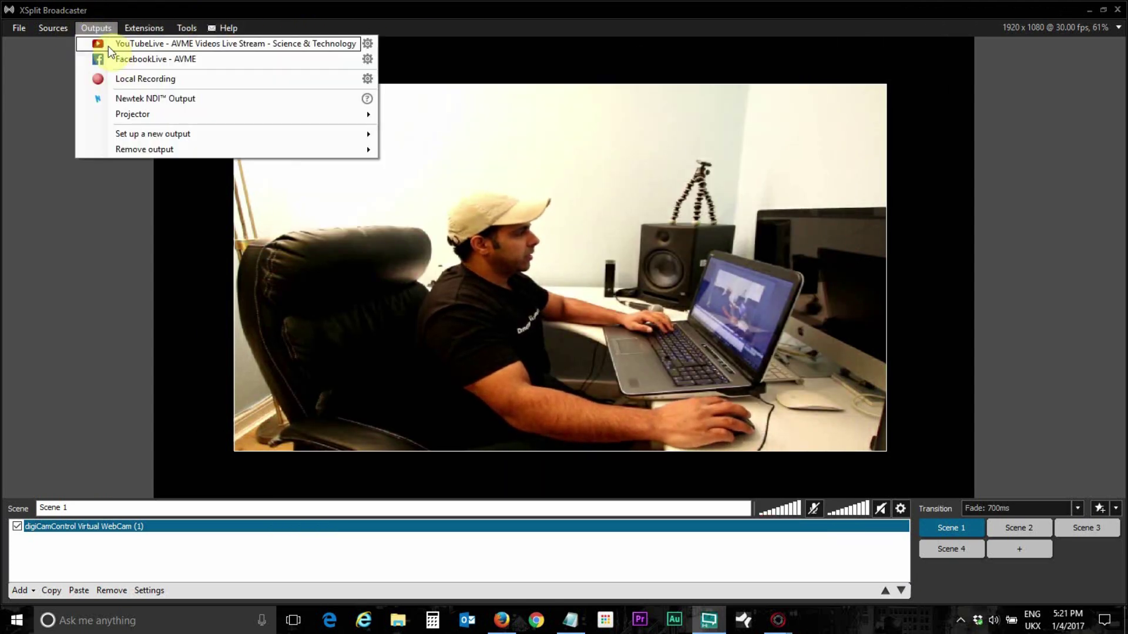
{"action": "left_click", "coordinate": [379, 48]}
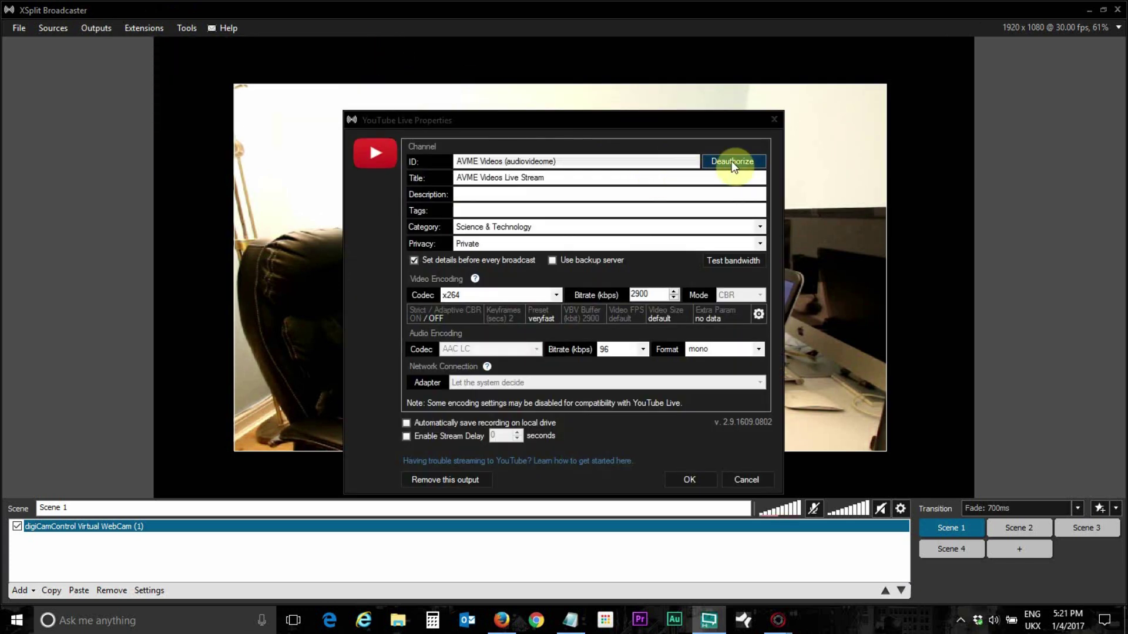
{"action": "left_click", "coordinate": [613, 159]}
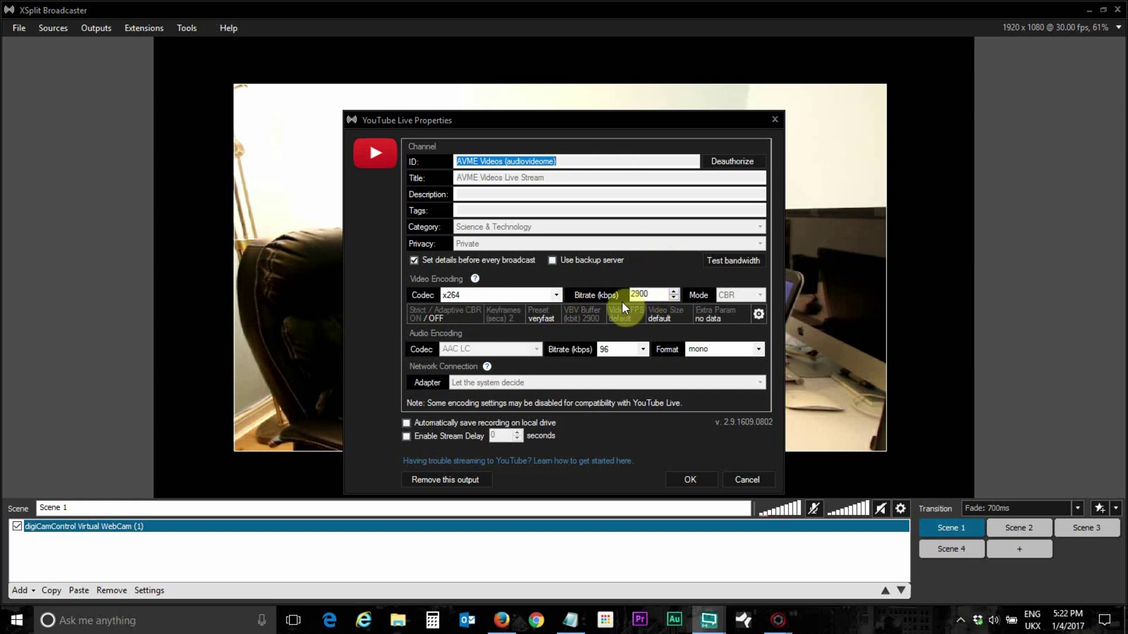
{"action": "left_click", "coordinate": [653, 294]}
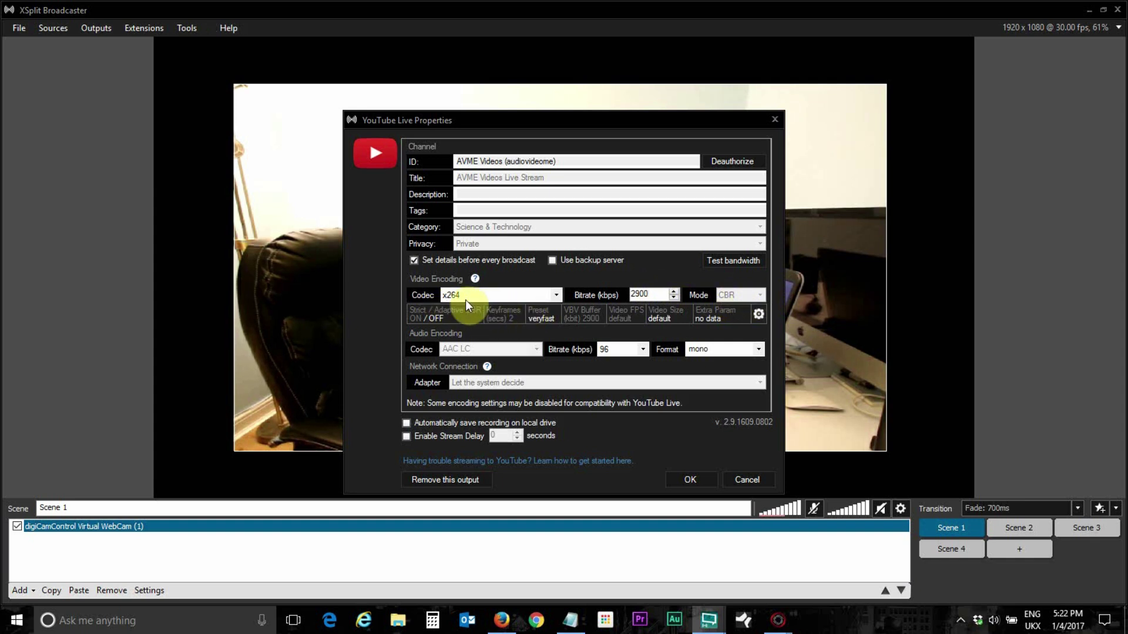
{"action": "left_click", "coordinate": [660, 296]}
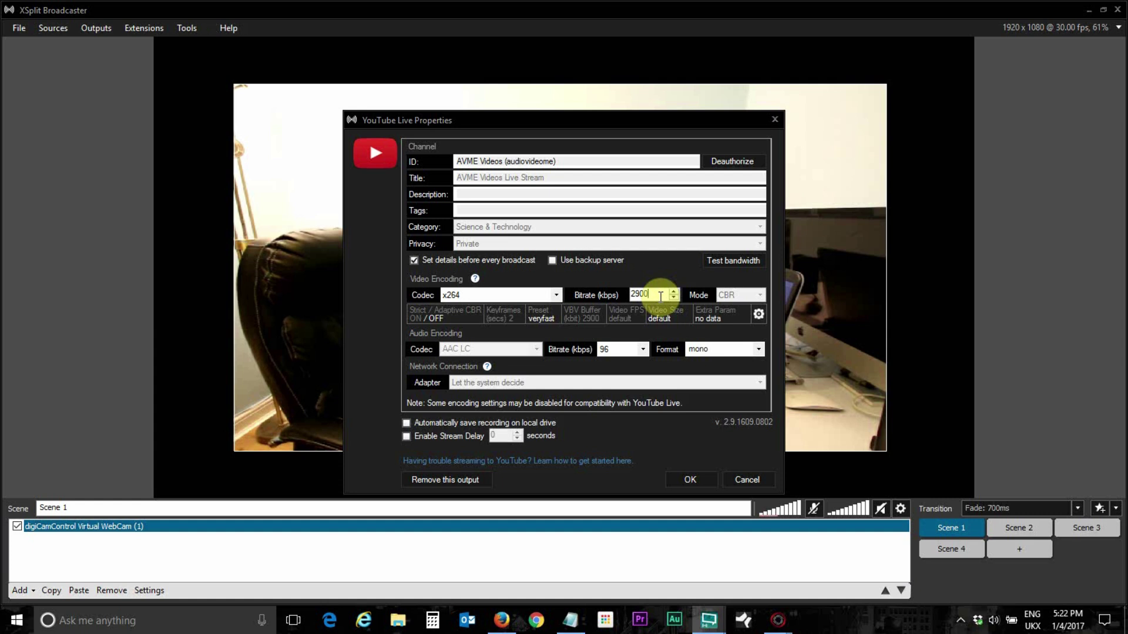
{"action": "left_click", "coordinate": [685, 481]}
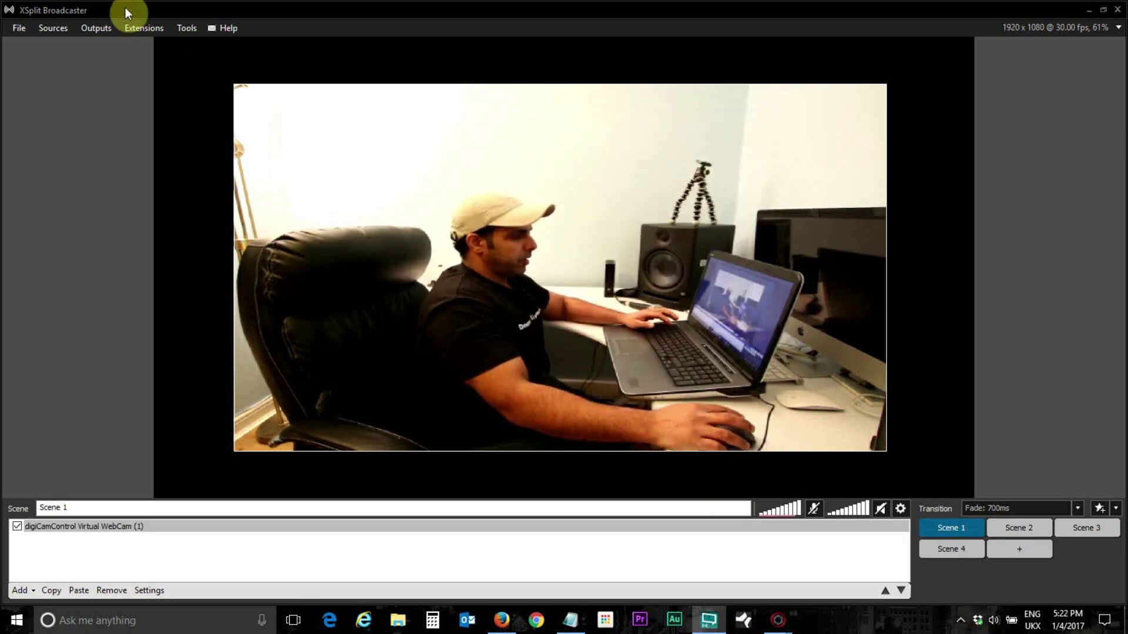
Step: Start the YouTube Live broadcast in 1920 x 1080 with watermark as the AVME Videos Live Stream event
{"action": "left_click", "coordinate": [94, 28]}
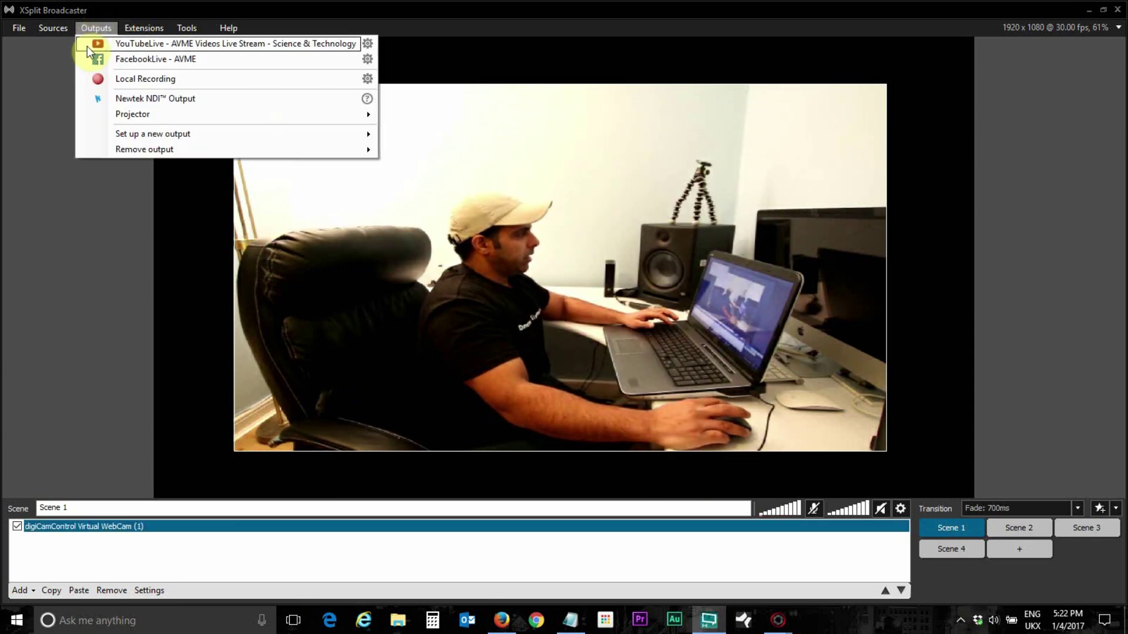
{"action": "left_click", "coordinate": [87, 44]}
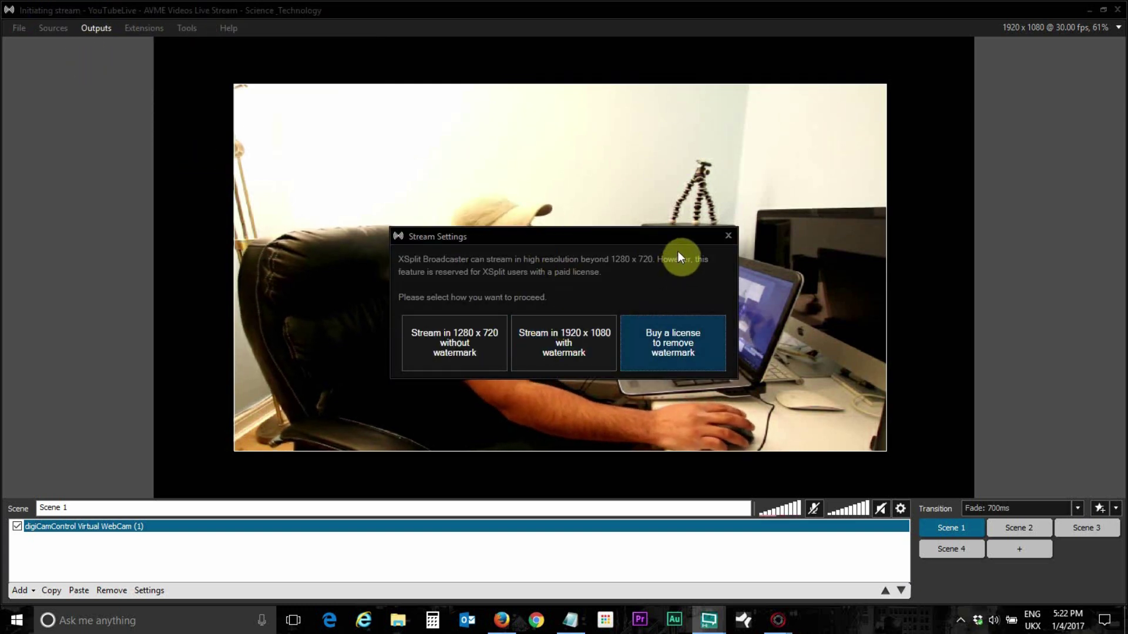
{"action": "left_click", "coordinate": [576, 343]}
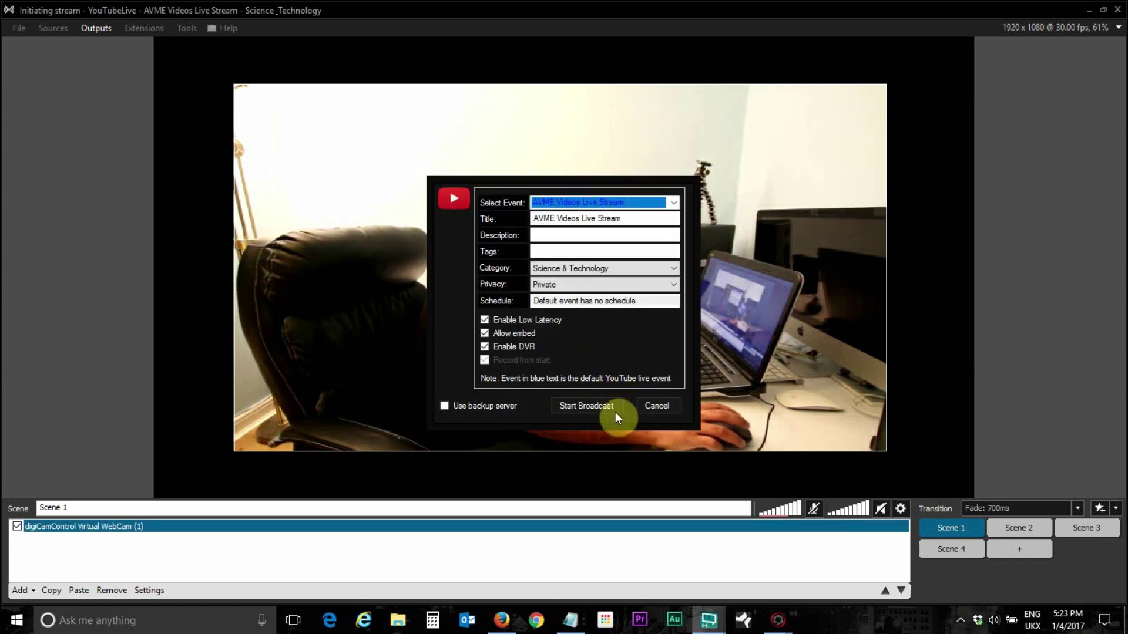
{"action": "left_click", "coordinate": [581, 405]}
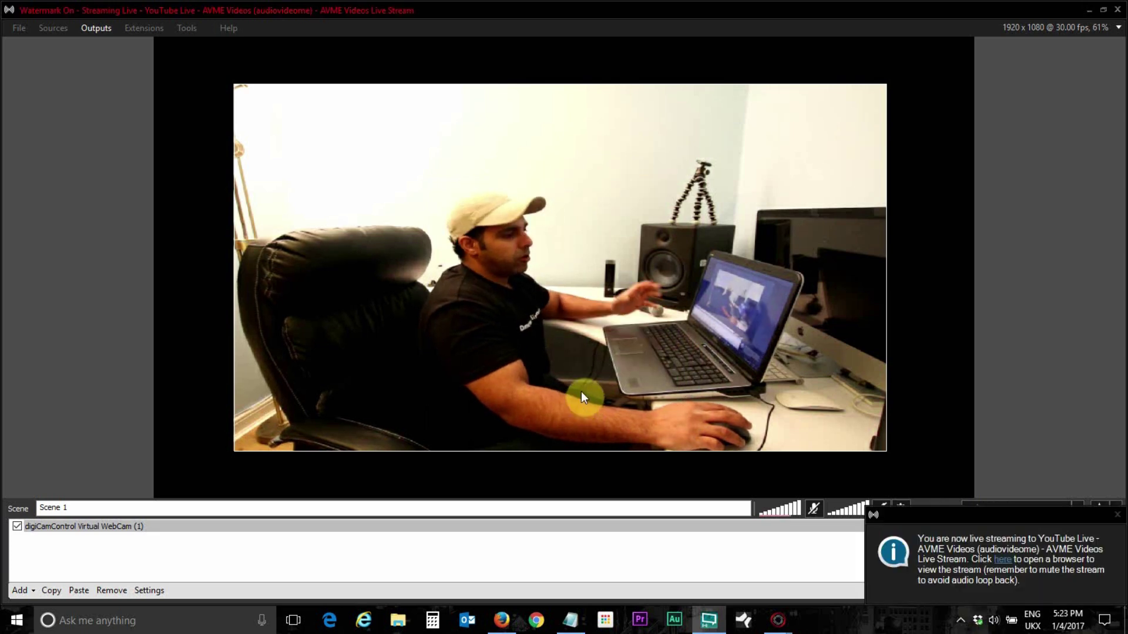
{"action": "left_click", "coordinate": [563, 565]}
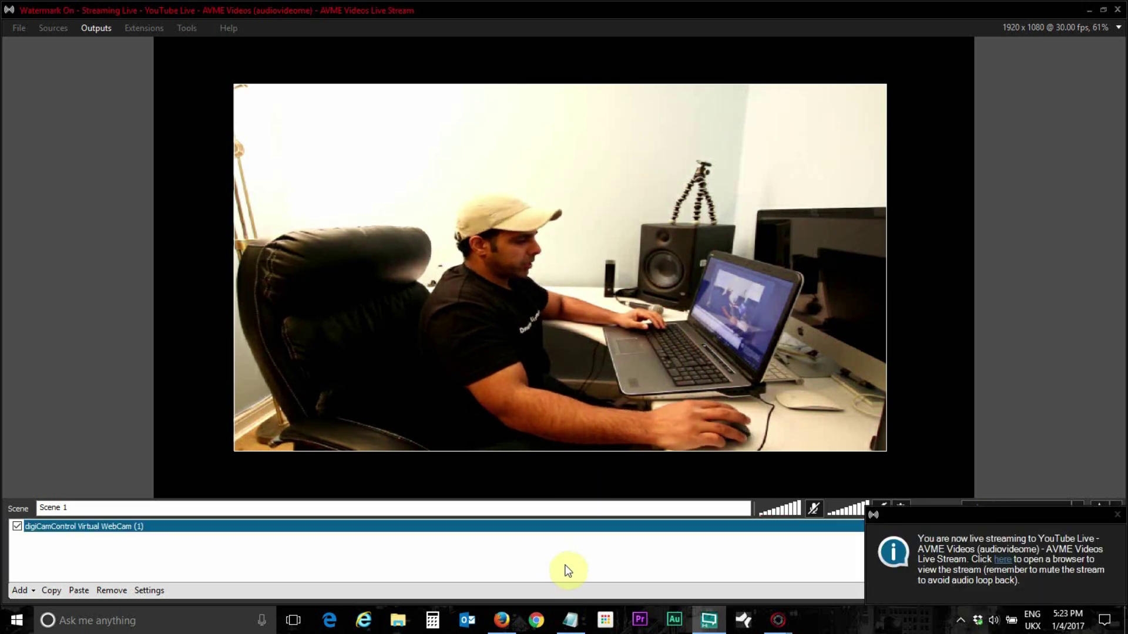
Step: Switch Firefox to the Live Dashboard - YouTube tab and reload it to update the stream status
{"action": "left_click", "coordinate": [506, 624]}
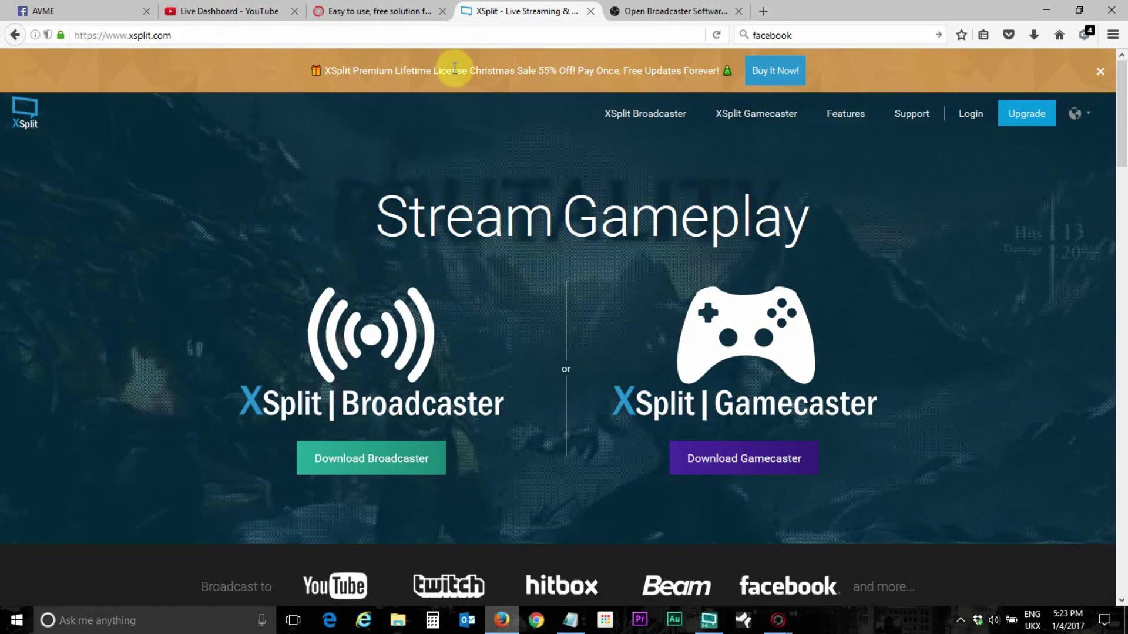
{"action": "left_click", "coordinate": [219, 12]}
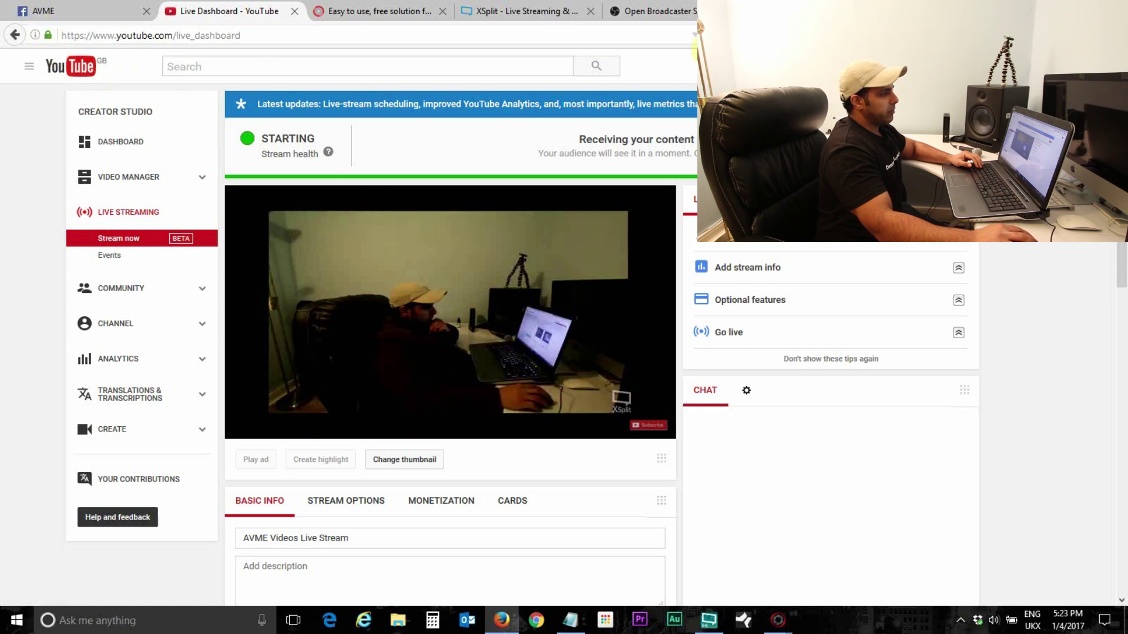
{"action": "key", "text": "F5"}
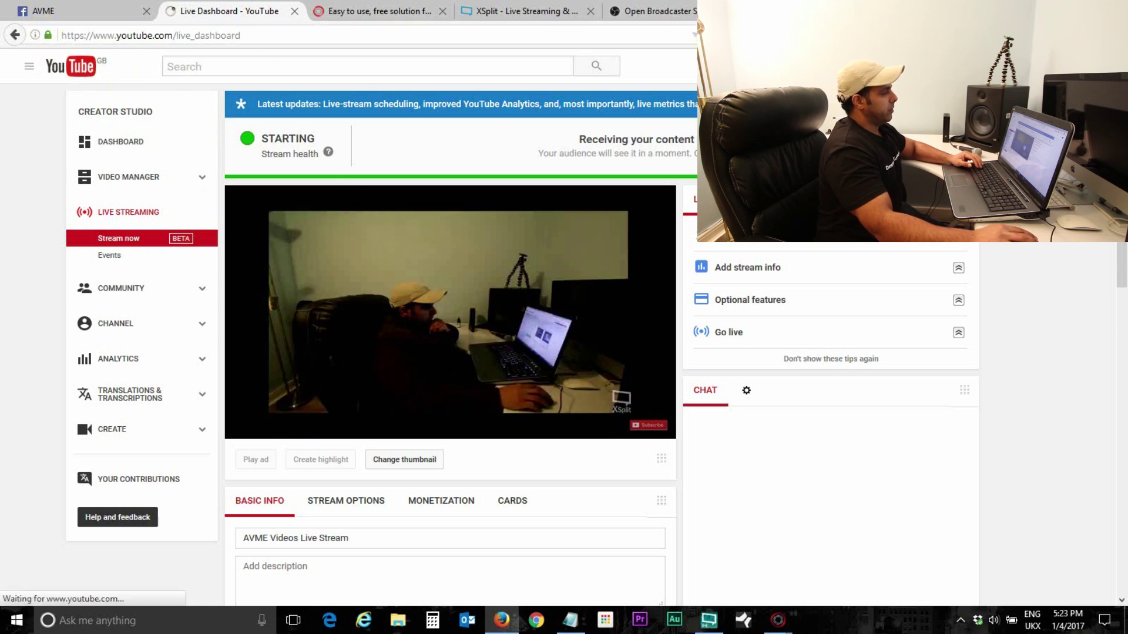